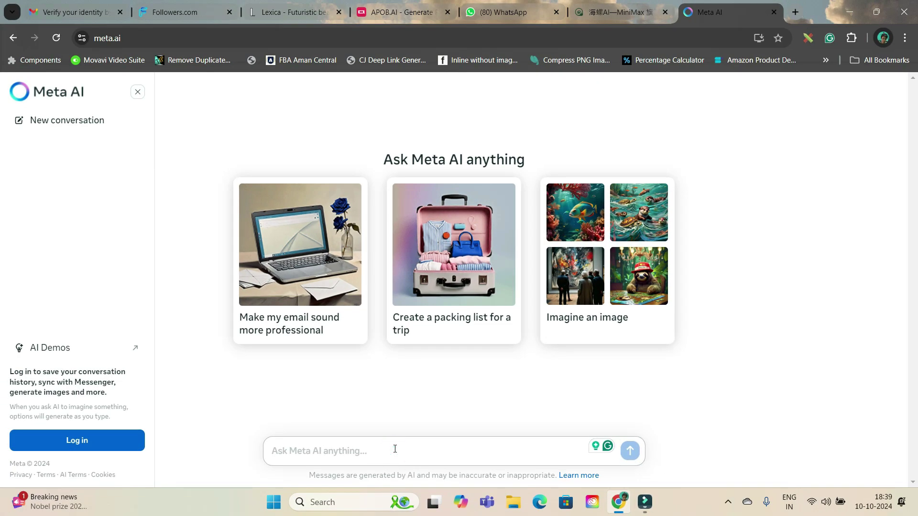
# Step: Ask Meta AI for a ten-scene Pixar-style kids' story about Lily and Leo learning from animals
pyautogui.click(391, 451)
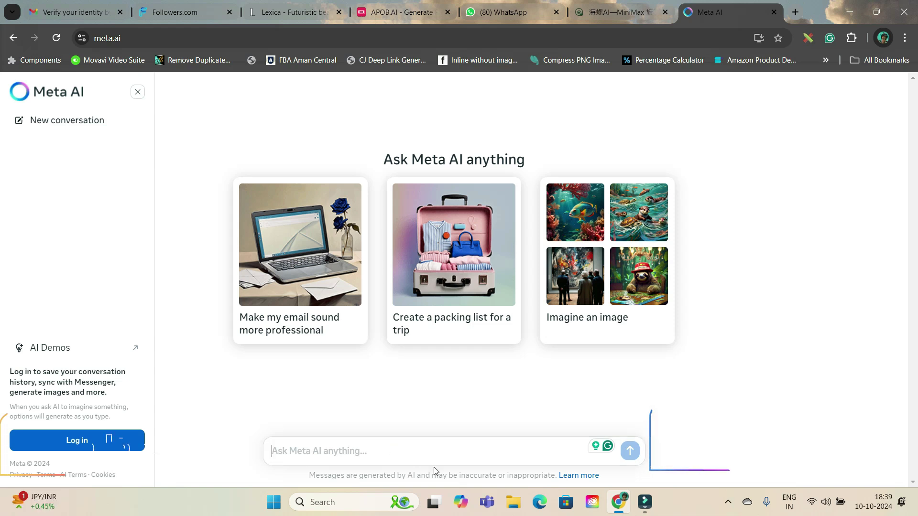
pyautogui.write('Please write a Kids Pixar Cartoon Story about a Little Gi')
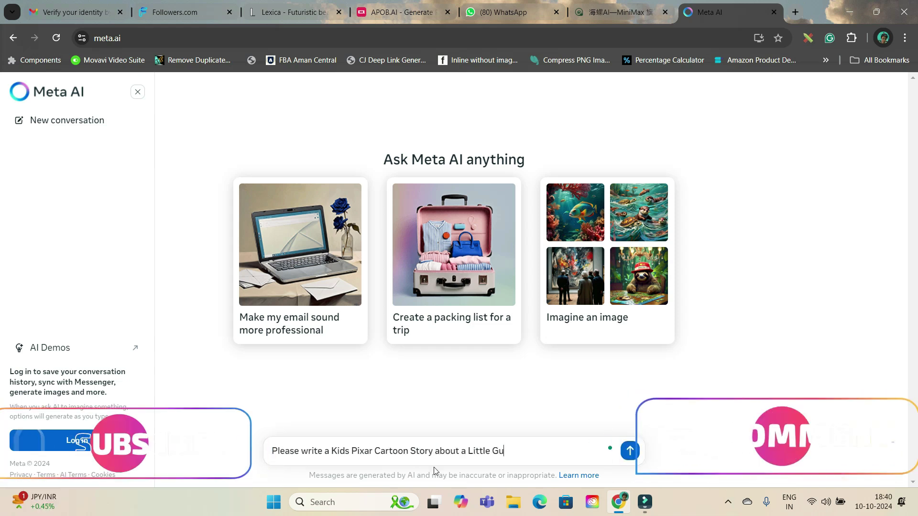
pyautogui.write('rl and her Little brother who go out on an Adventure and meets different animals like Tigar, Lion, Girraff, Rabbits , Catterpiller and all of them would teach them one one life lessons . Please make sure to finish it')
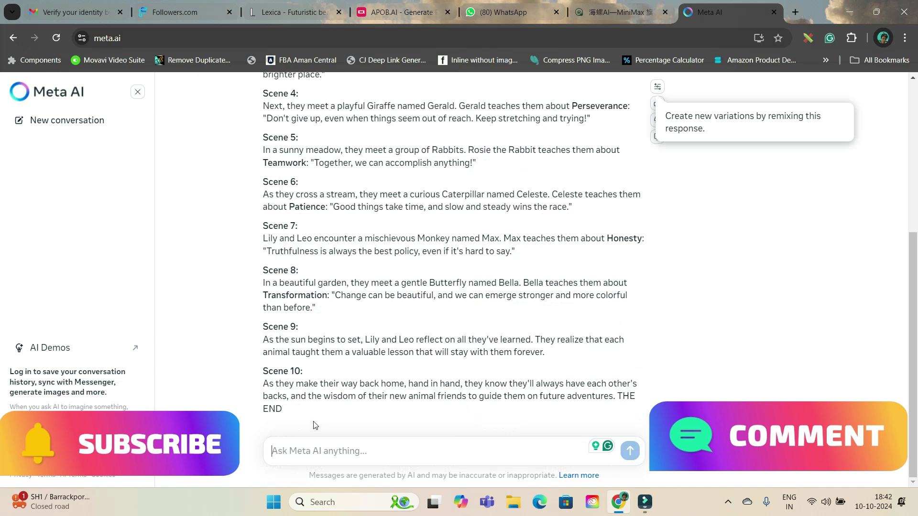
pyautogui.scroll(2, 370, 388)
pyautogui.scroll(3, 352, 386)
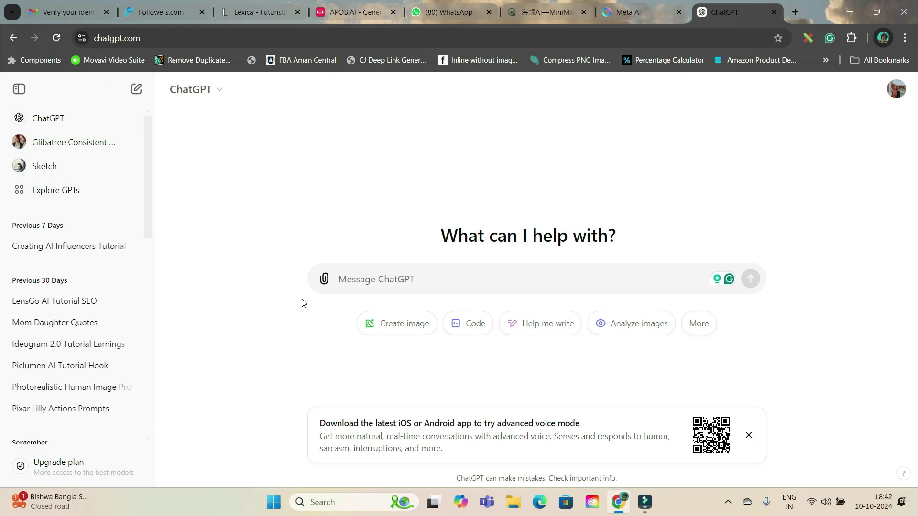
# Step: Search the GPTs directory for 'Glibatree Consistent Character' and open that assistant
pyautogui.click(40, 191)
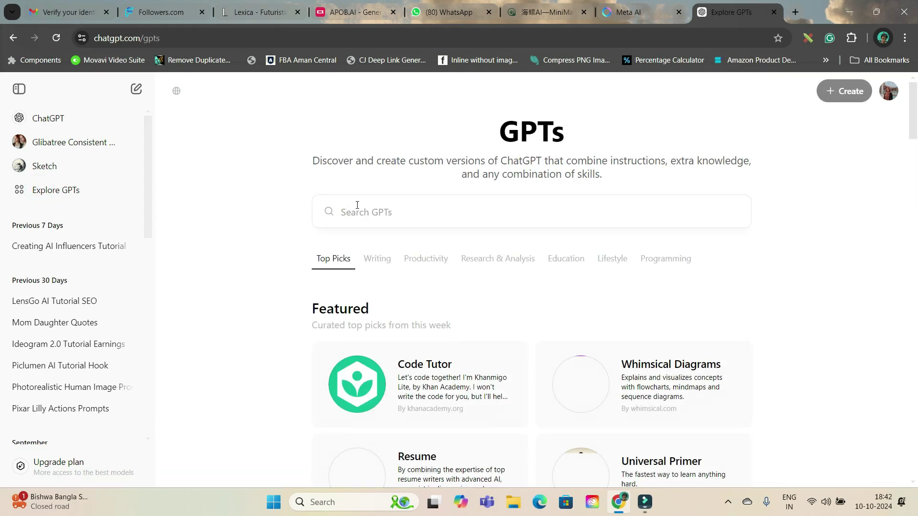
pyautogui.click(363, 212)
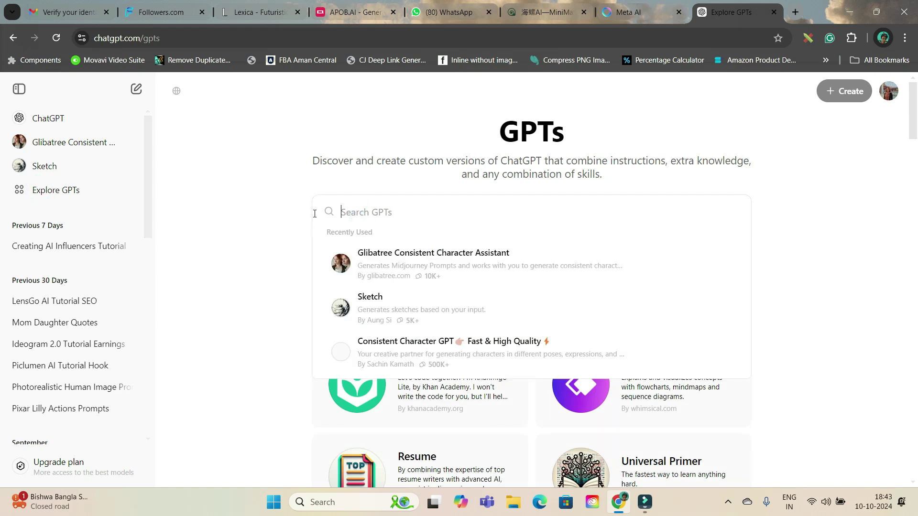
pyautogui.write('Glibatree C')
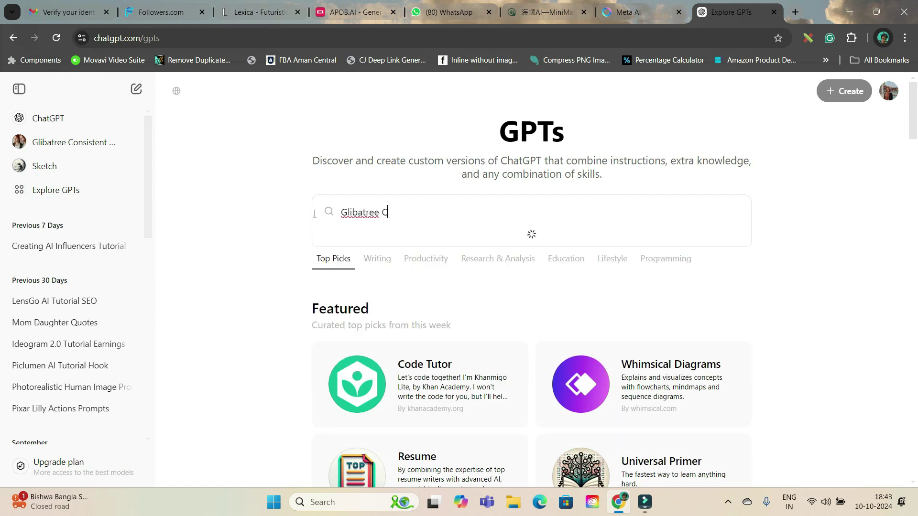
pyautogui.write('onsistent Charecter')
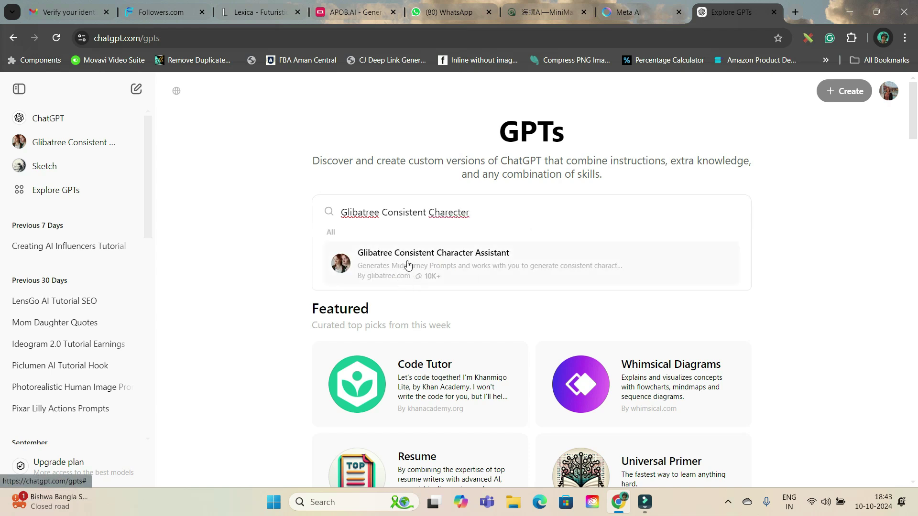
pyautogui.moveTo(72, 142)
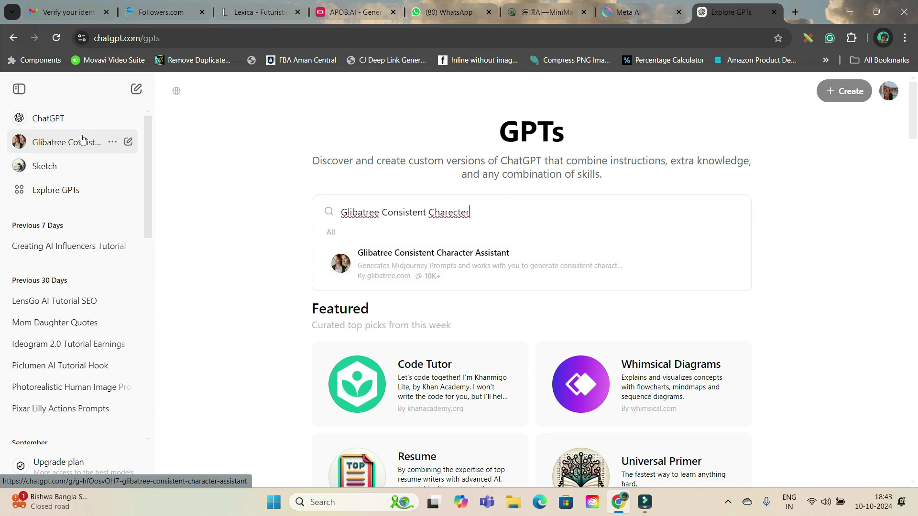
pyautogui.click(78, 149)
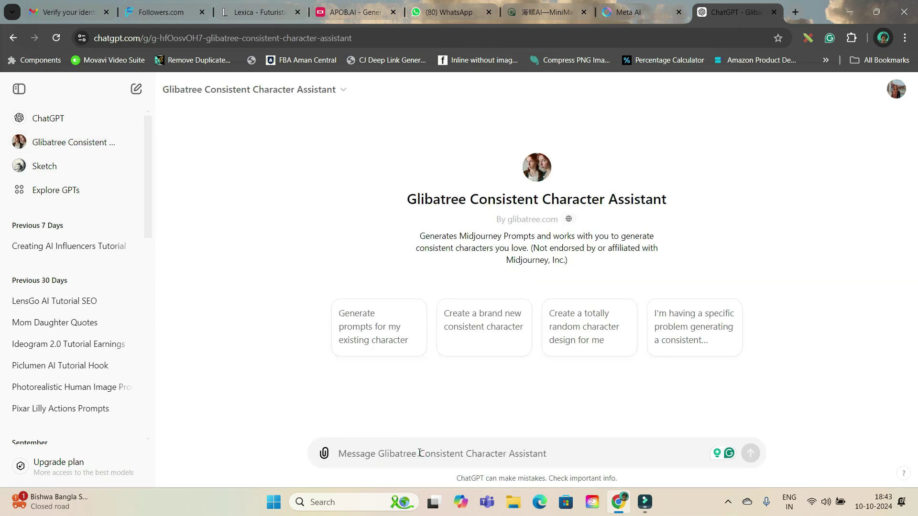
pyautogui.write('Please give me sce')
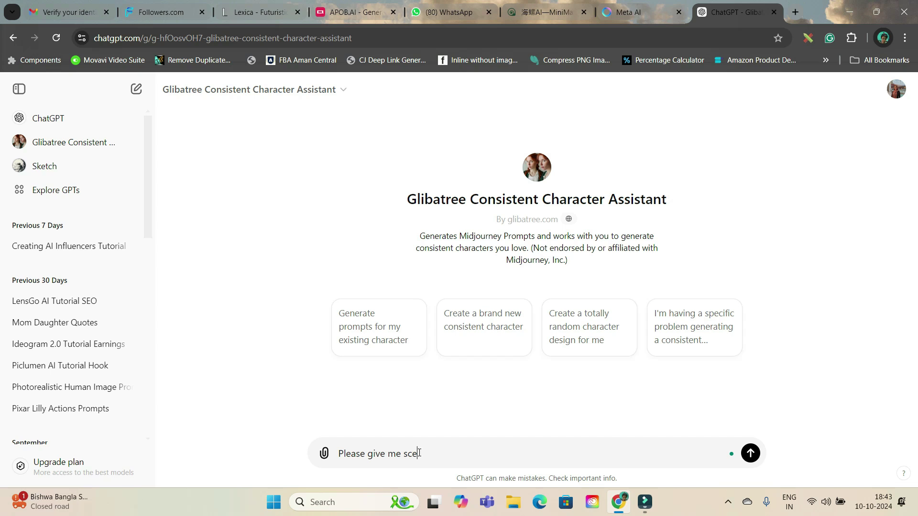
pyautogui.write('ne by scene AI Video making p')
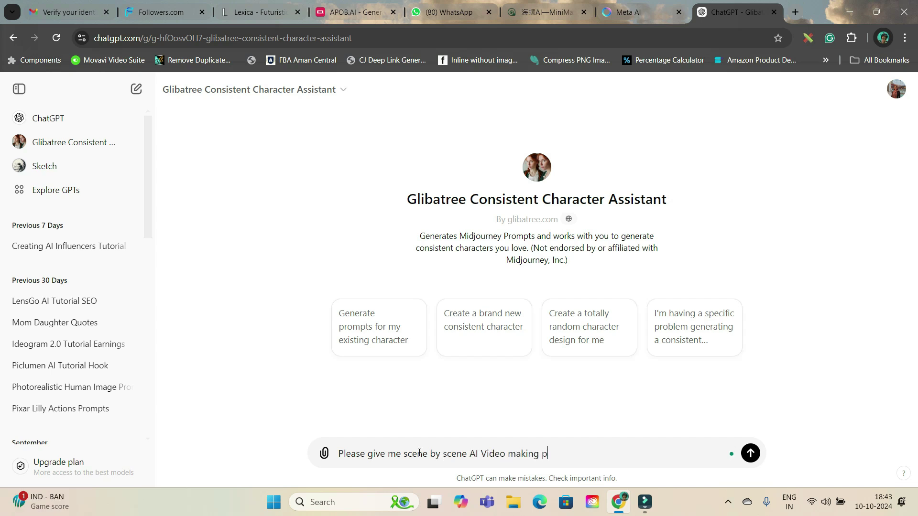
pyautogui.write('ant both the characters to remain consistent through the mo')
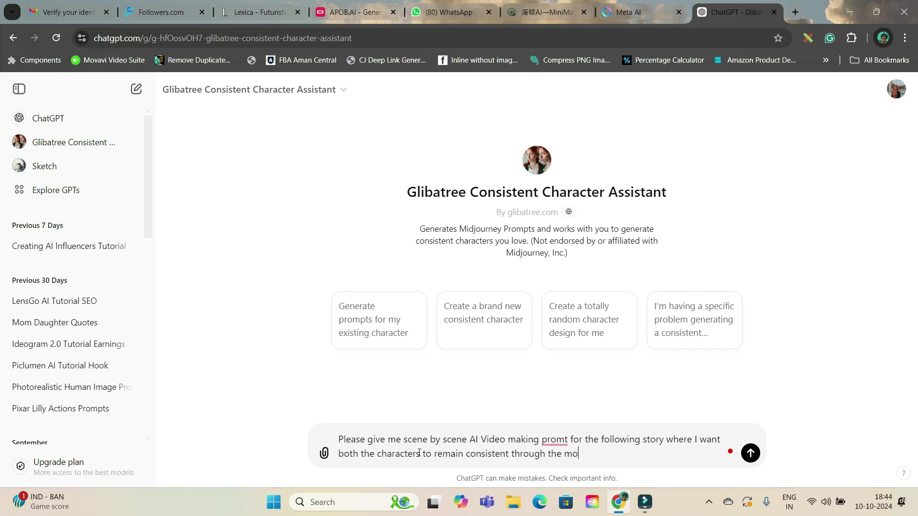
pyautogui.write('vie')
# Step: Paste the full 'Lily and Leo's Adventure' story from Meta AI under the request and send it
pyautogui.hotkey('shift', 'Return')
pyautogui.write('"')
pyautogui.click(652, 8)
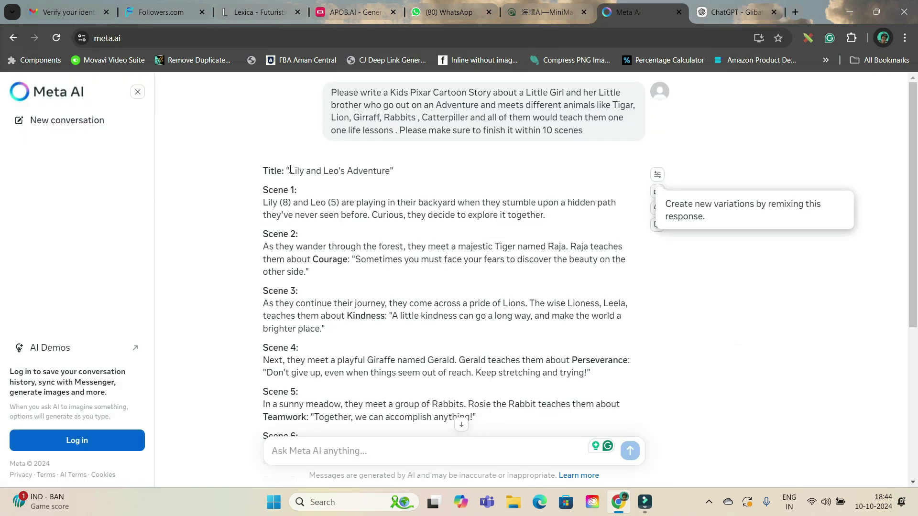
pyautogui.moveTo(289, 170); pyautogui.dragTo(390, 170)
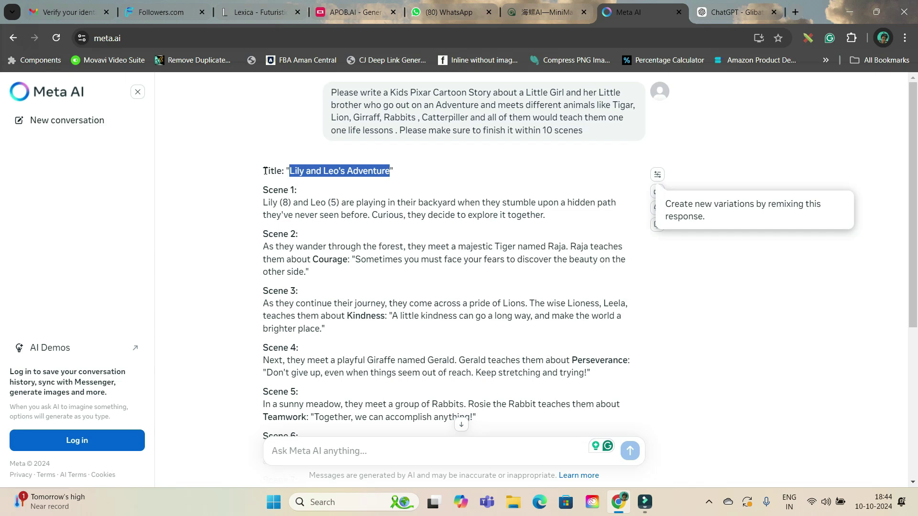
pyautogui.moveTo(265, 171); pyautogui.dragTo(281, 407)
pyautogui.hotkey('ctrl', 'c')
pyautogui.hotkey('ctrl', 'Tab')
pyautogui.hotkey('ctrl', 'v')
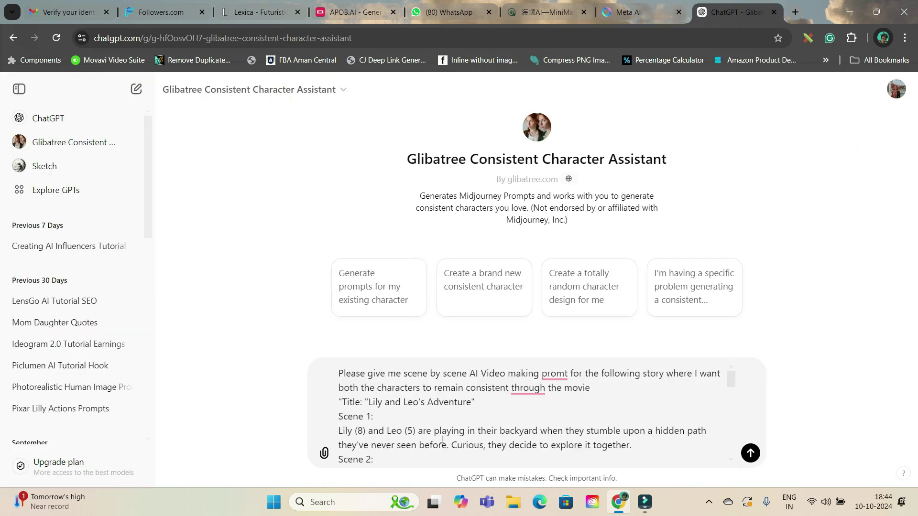
pyautogui.scroll(-5, 463, 435)
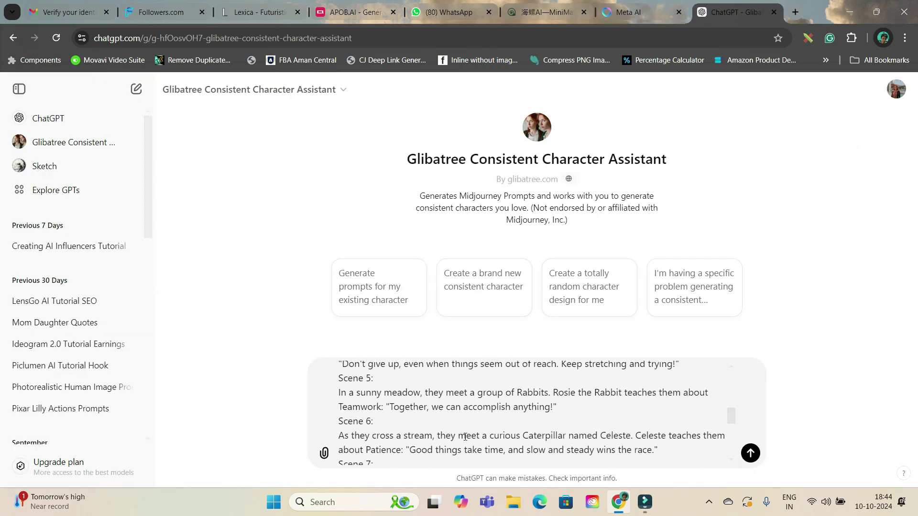
pyautogui.scroll(-4, 464, 436)
pyautogui.scroll(-2, 464, 435)
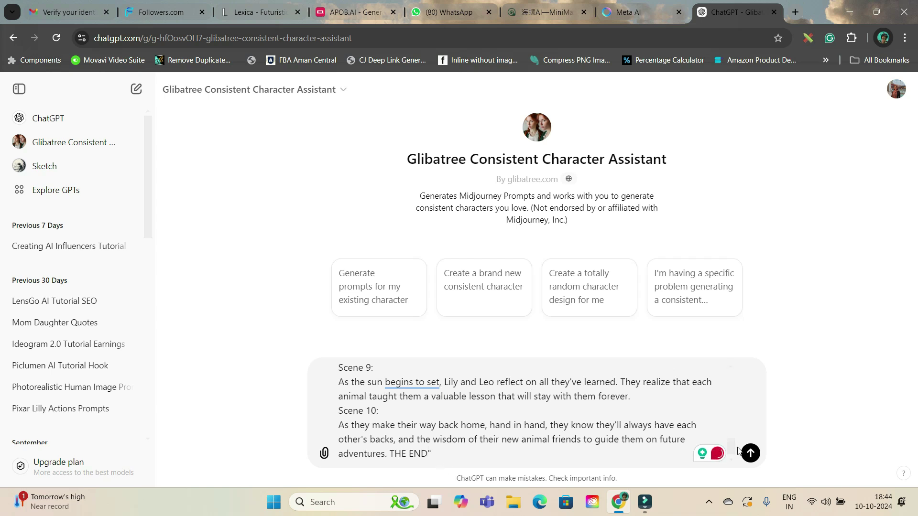
pyautogui.click(751, 453)
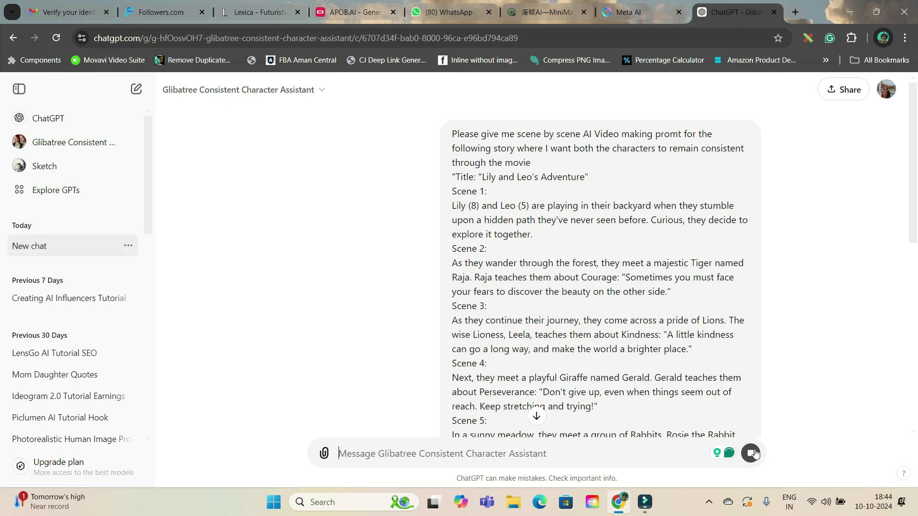
pyautogui.scroll(-4, 559, 237)
pyautogui.scroll(-2, 563, 287)
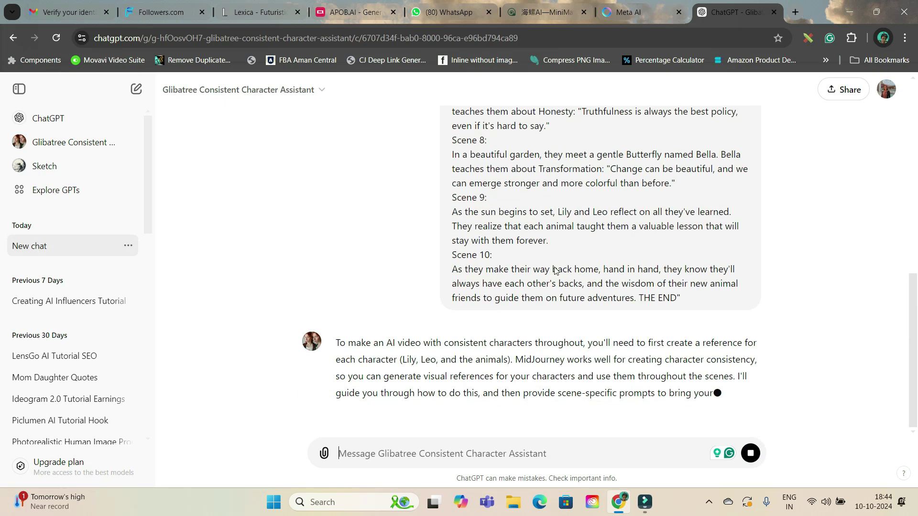
pyautogui.scroll(-1, 565, 323)
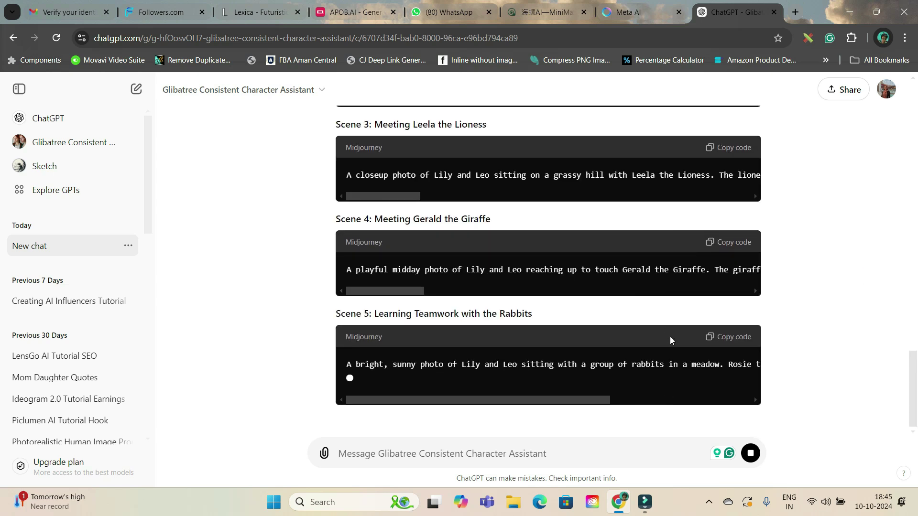
pyautogui.scroll(3, 666, 330)
pyautogui.scroll(4, 658, 331)
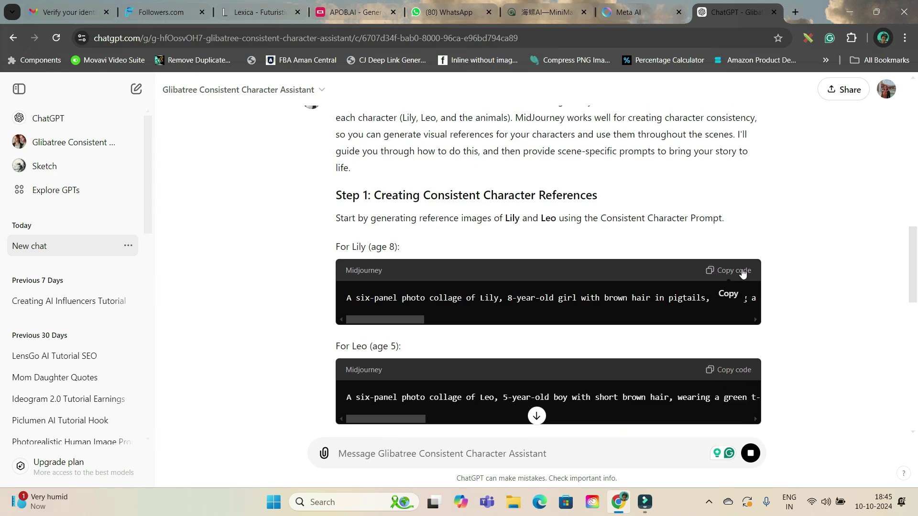
# Step: Copy Lily's reference-image prompt from the assistant's Step 1 code block
pyautogui.click(740, 270)
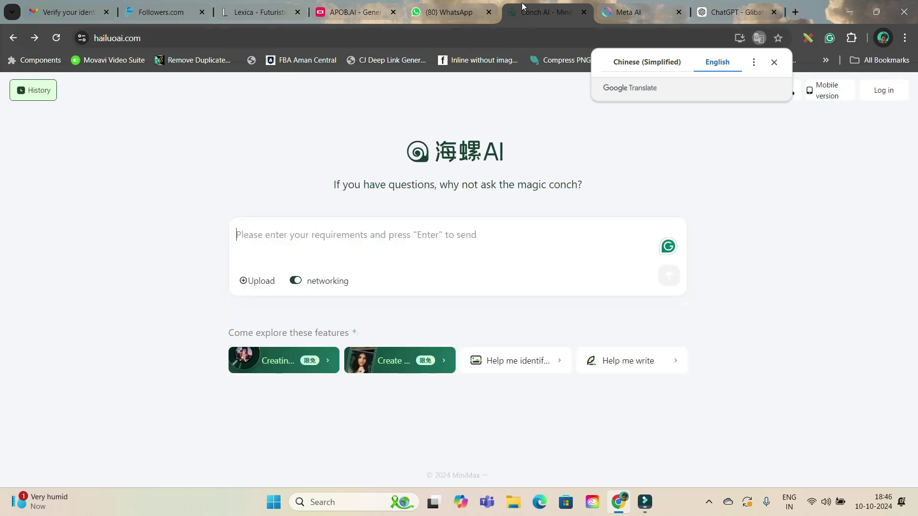
# Step: Paste Lily's six-panel collage prompt into Hailuo's video creator and try Create
pyautogui.click(773, 62)
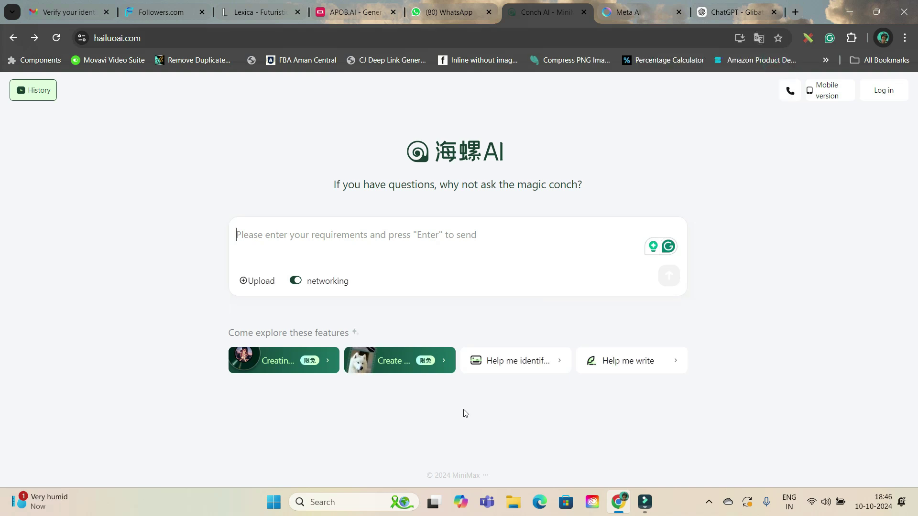
pyautogui.hotkey('ctrl', 'v')
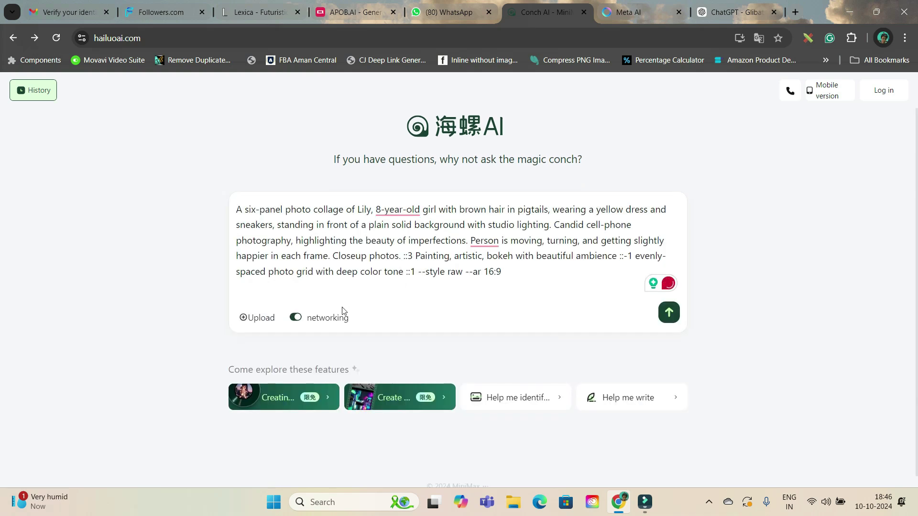
pyautogui.click(390, 404)
pyautogui.click(264, 406)
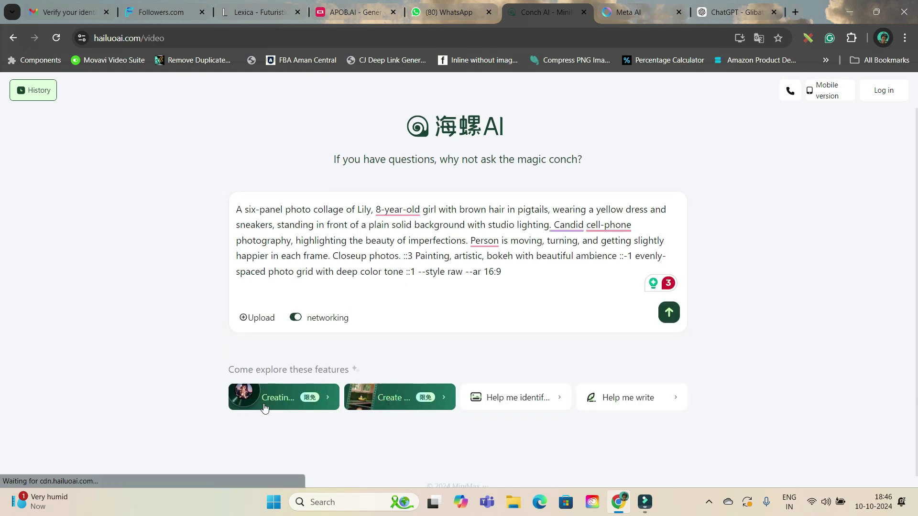
pyautogui.click(183, 185)
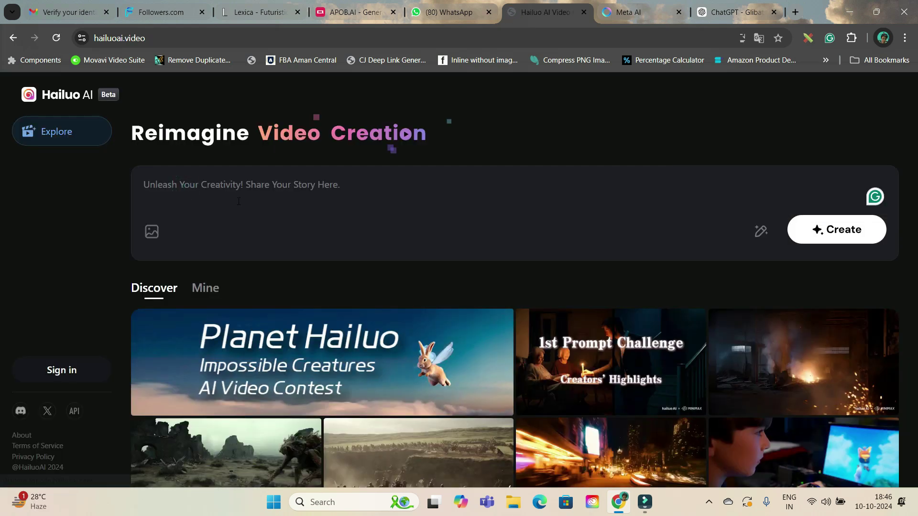
pyautogui.hotkey('ctrl', 'v')
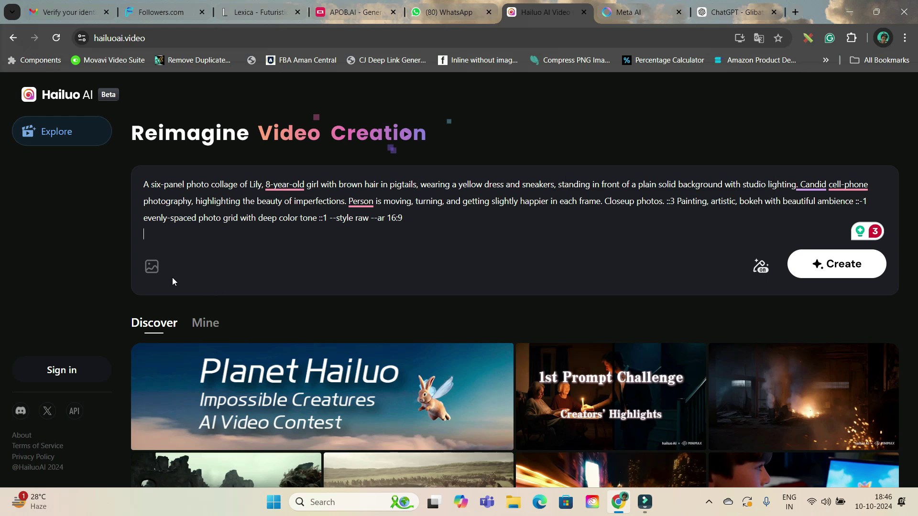
pyautogui.click(153, 269)
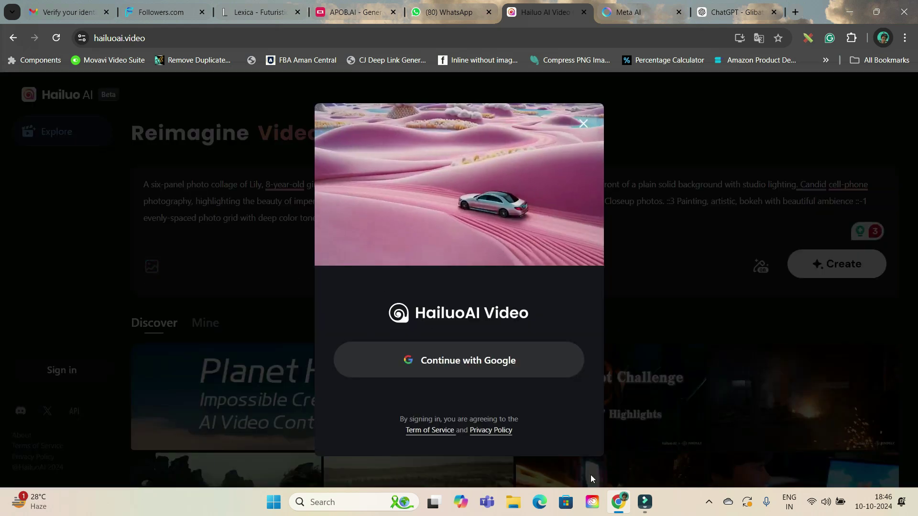
# Step: Sign in to Hailuo and submit Lily's collage prompt, queuing the video at 0%
pyautogui.click(581, 125)
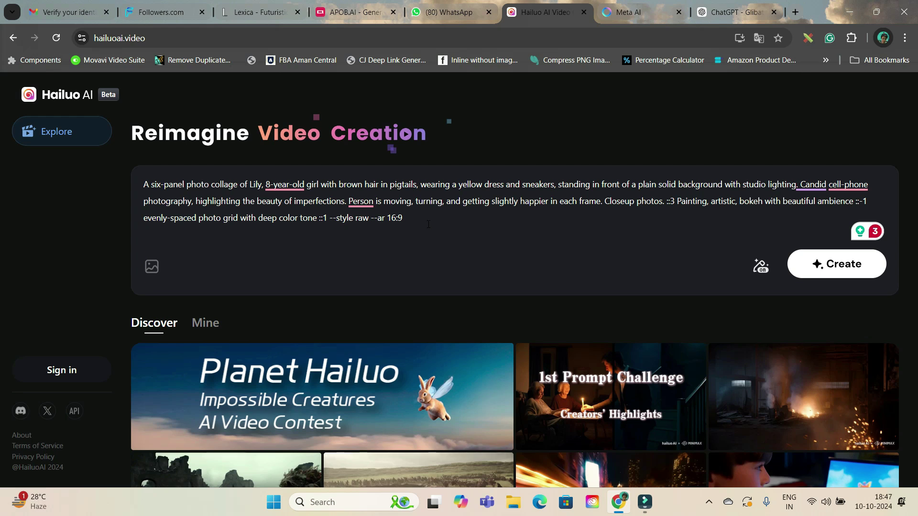
pyautogui.click(866, 267)
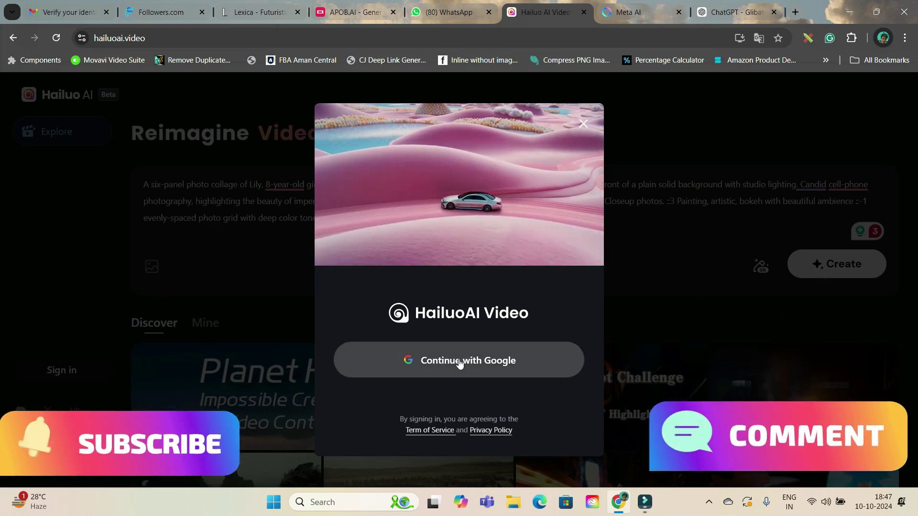
pyautogui.click(502, 363)
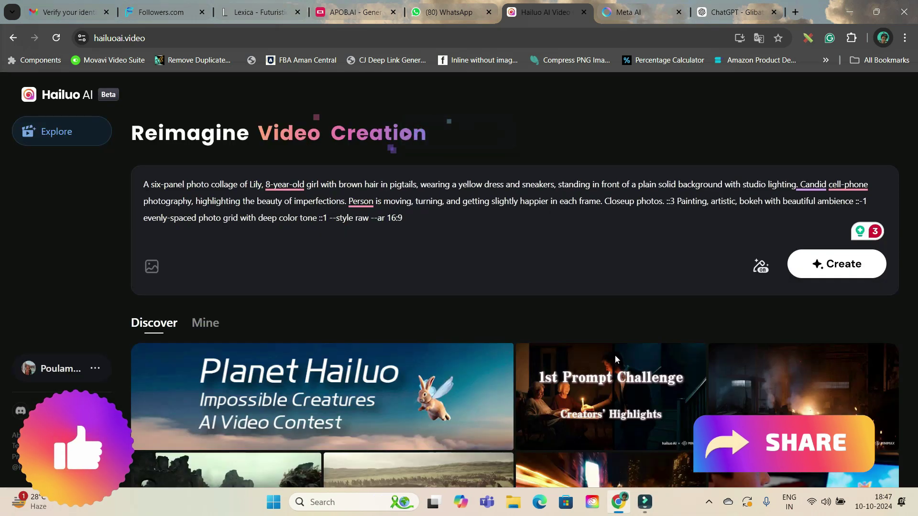
pyautogui.click(836, 265)
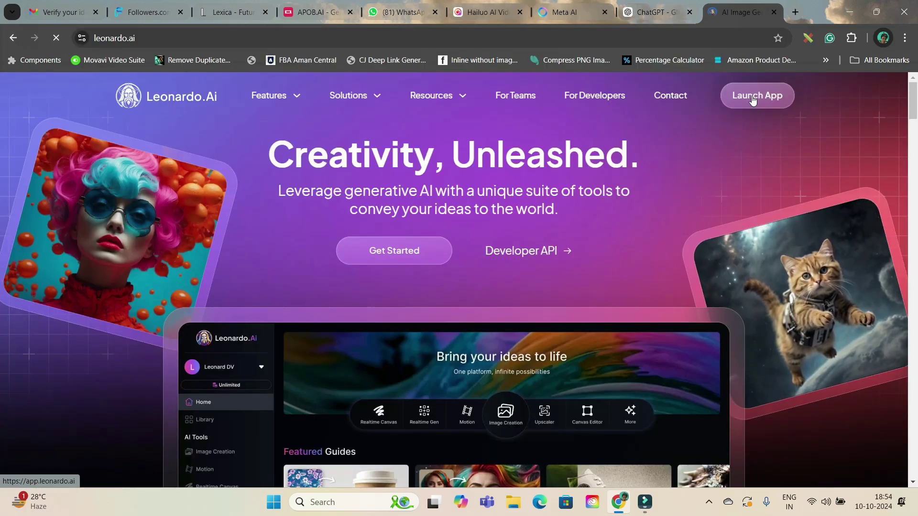
# Step: Open the Leonardo app and paste Lily's six-panel collage prompt copied from ChatGPT
pyautogui.click(752, 101)
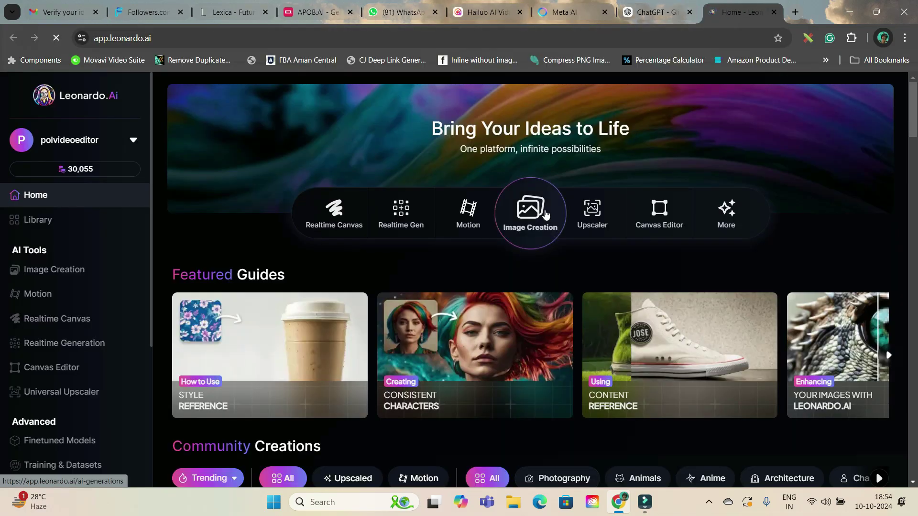
pyautogui.click(657, 12)
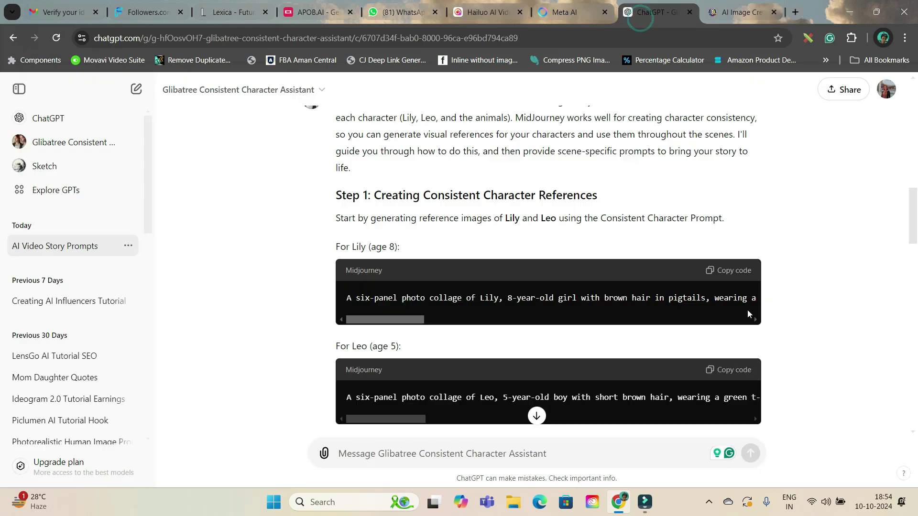
pyautogui.click(727, 268)
pyautogui.click(741, 16)
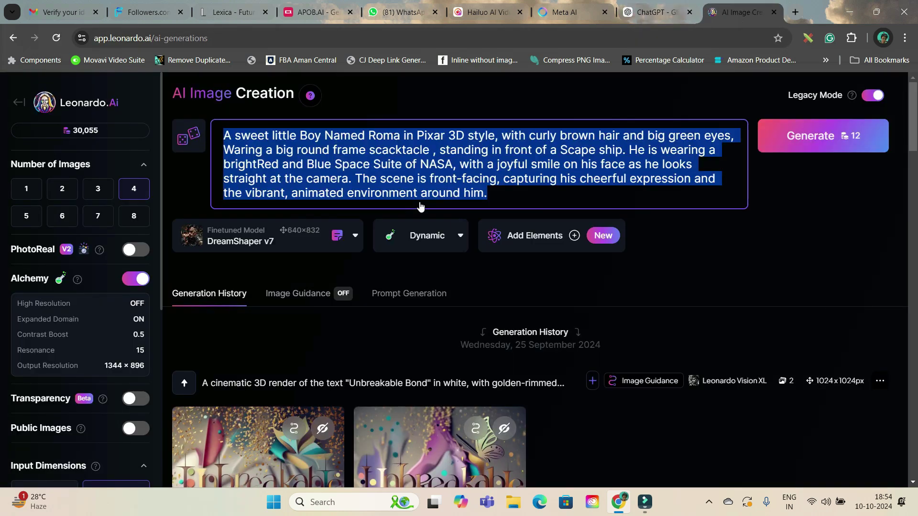
pyautogui.hotkey('ctrl', 'v')
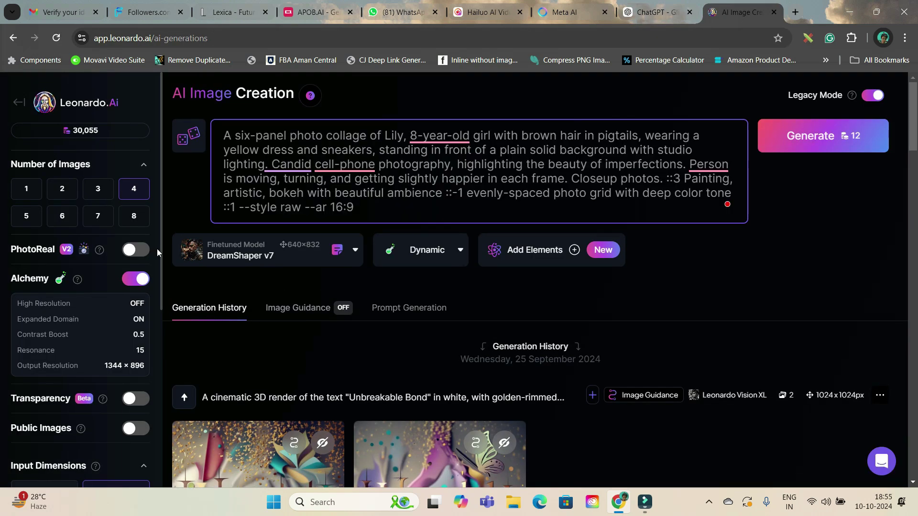
# Step: Set Number of Images to 2 and turn PhotoReal on
pyautogui.click(61, 188)
pyautogui.click(61, 189)
pyautogui.click(136, 250)
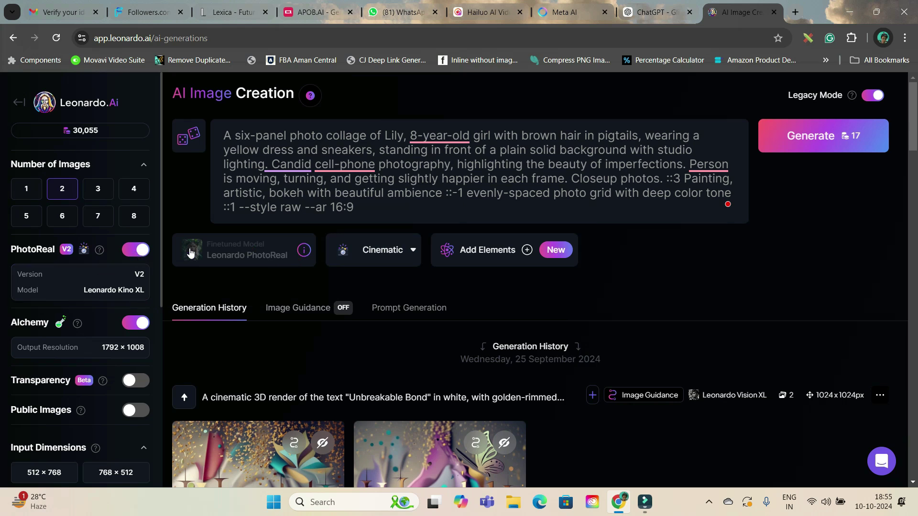
pyautogui.click(135, 249)
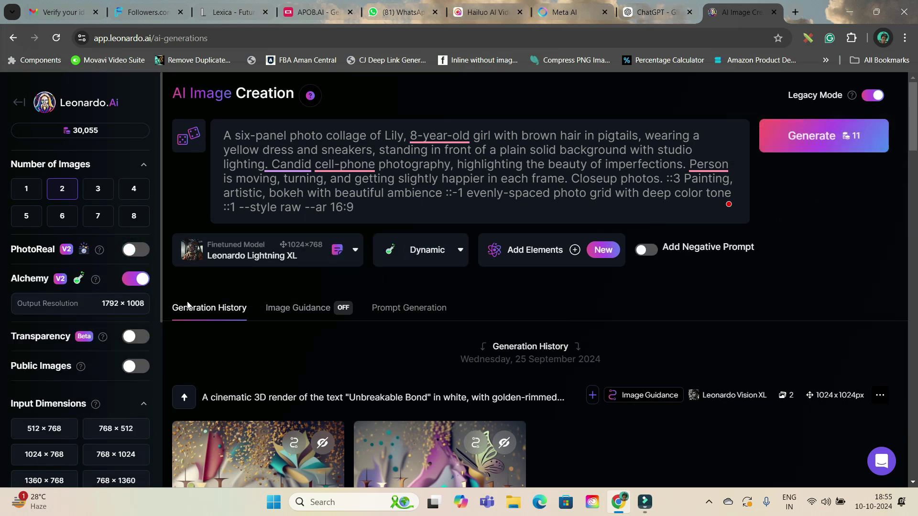
pyautogui.click(135, 250)
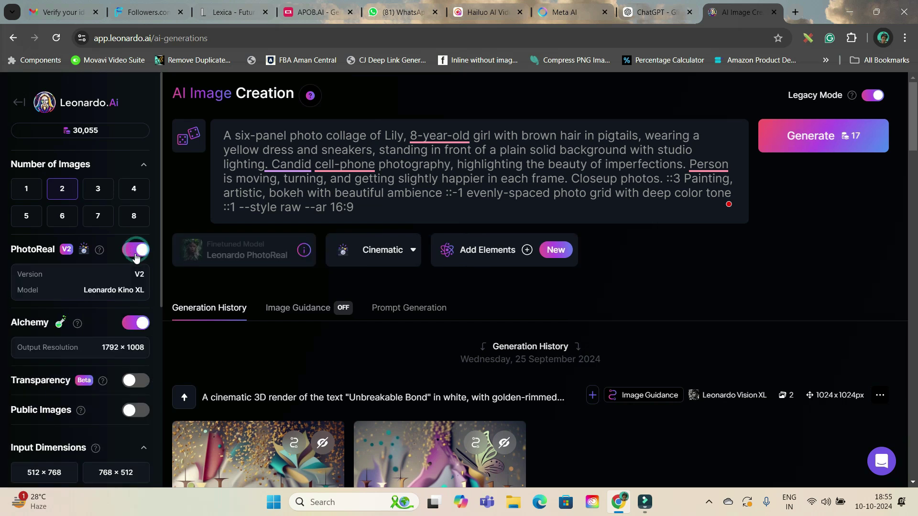
pyautogui.scroll(-3, 118, 344)
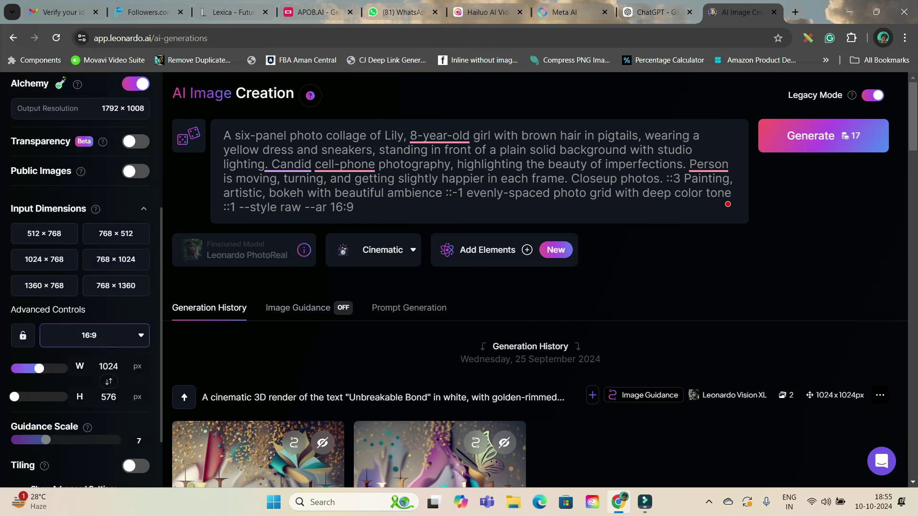
pyautogui.scroll(-2, 98, 386)
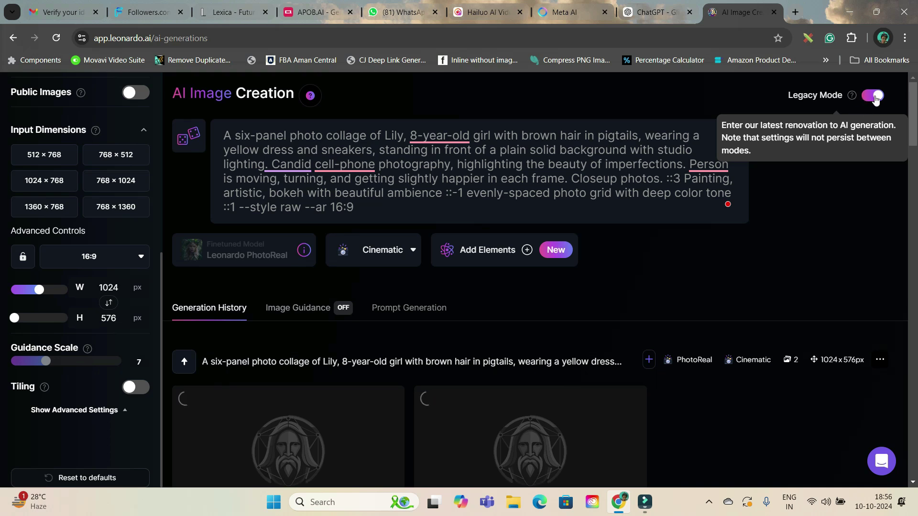
# Step: Turn off Legacy Mode, open upscale options for the first Lily collage, and select the prompt
pyautogui.click(872, 95)
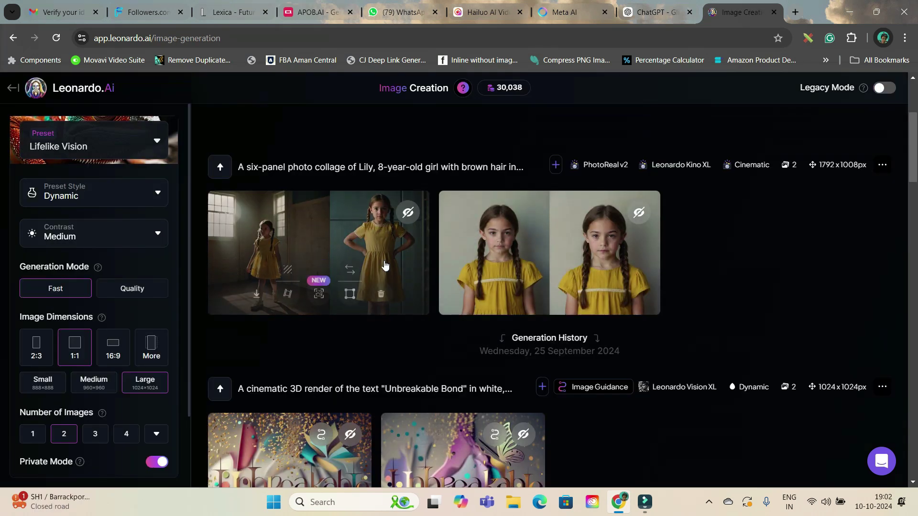
pyautogui.click(352, 265)
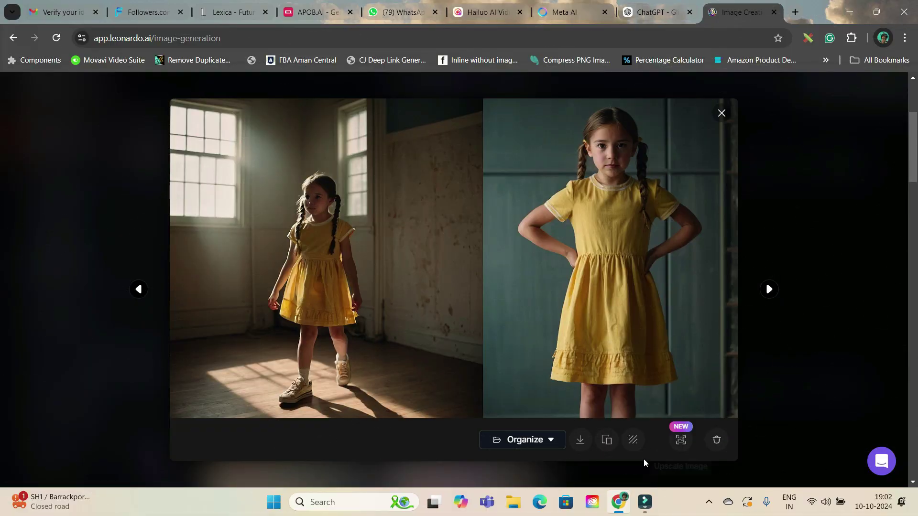
pyautogui.click(678, 440)
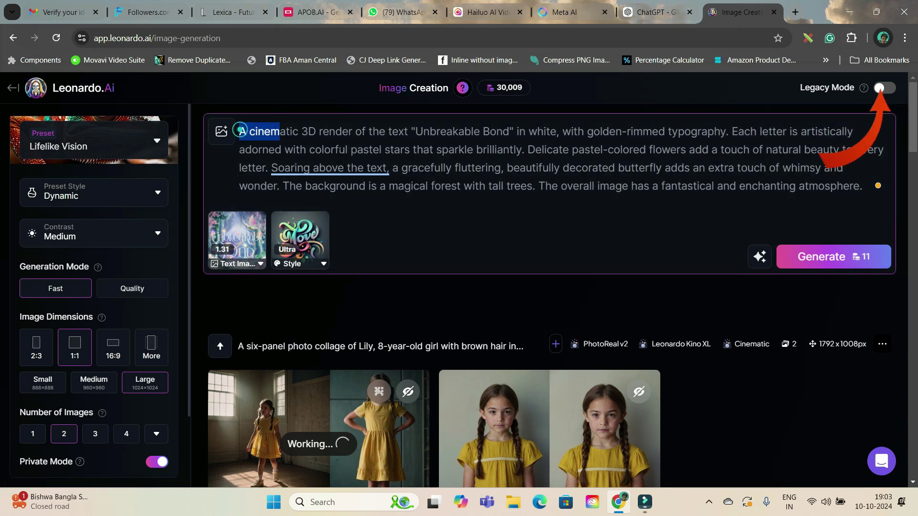
pyautogui.moveTo(239, 132); pyautogui.dragTo(862, 186)
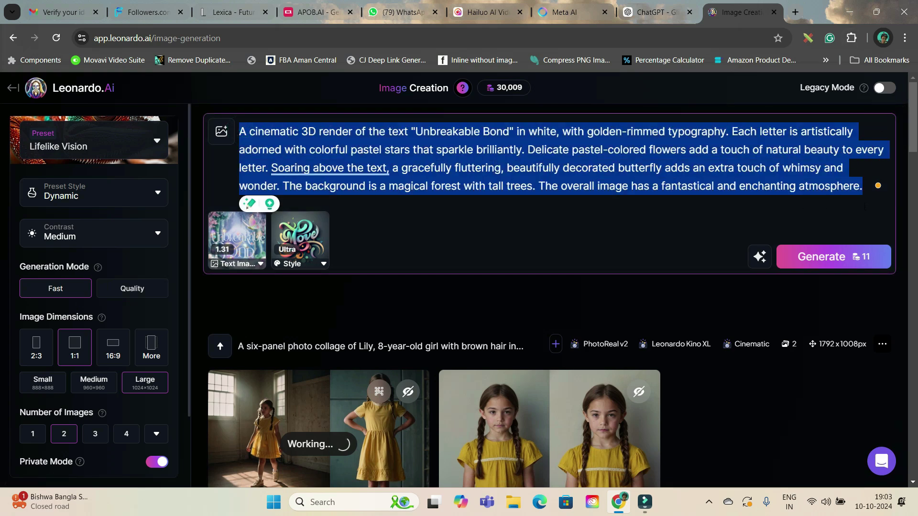
# Step: Paste Lily's collage prompt with the Cinematic Kino preset and a 16:9 widescreen shape
pyautogui.hotkey('ctrl', 'v')
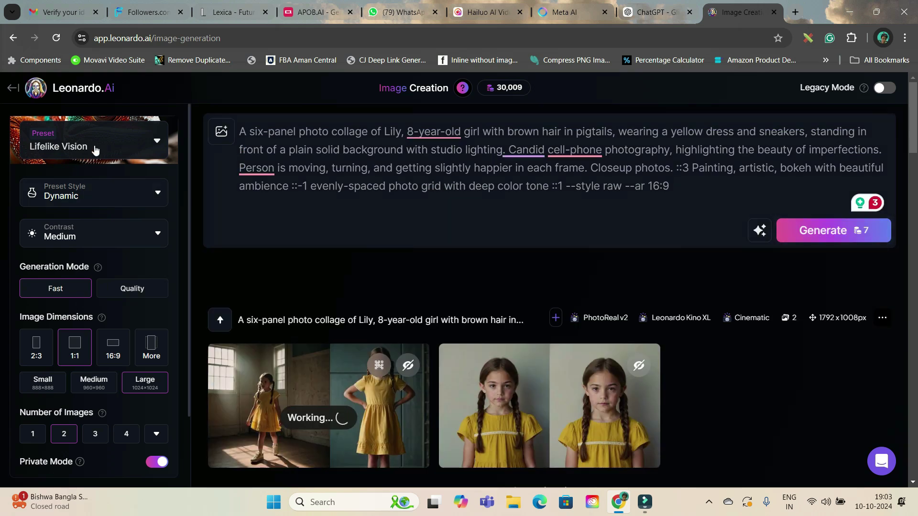
pyautogui.click(90, 148)
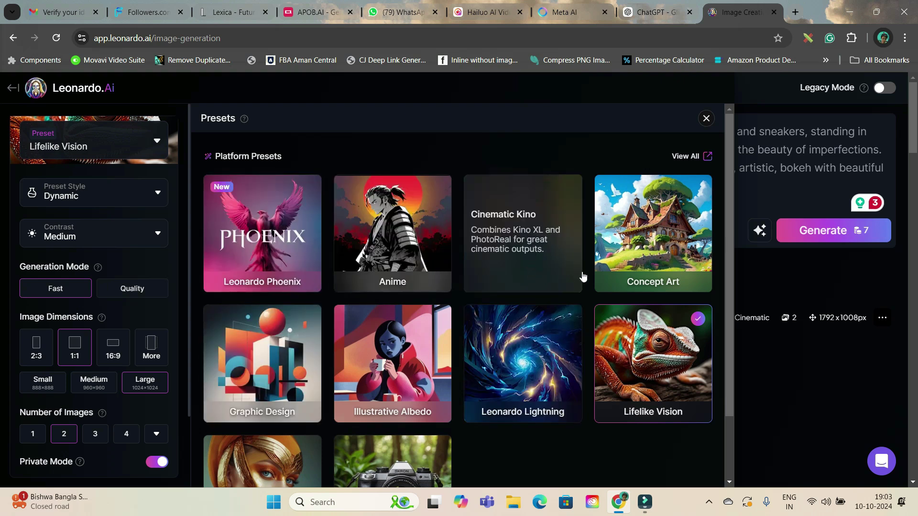
pyautogui.moveTo(523, 233)
pyautogui.click(525, 220)
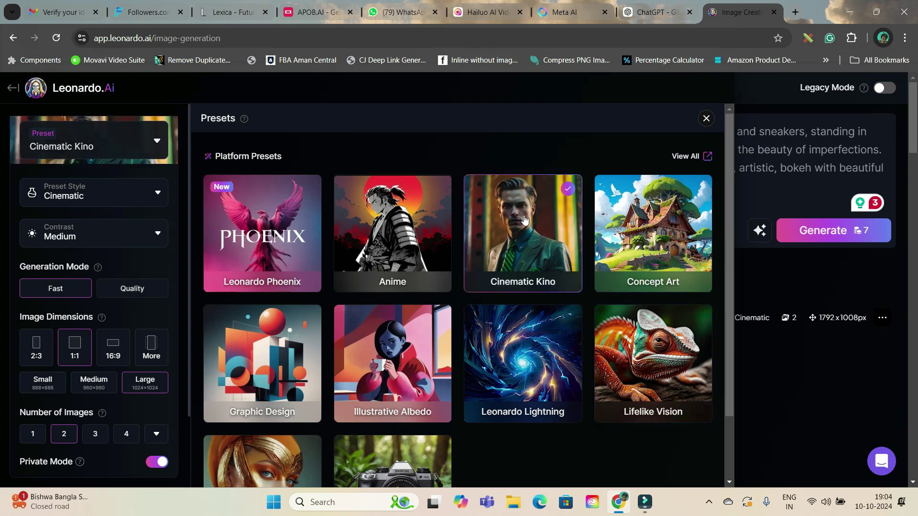
pyautogui.click(707, 119)
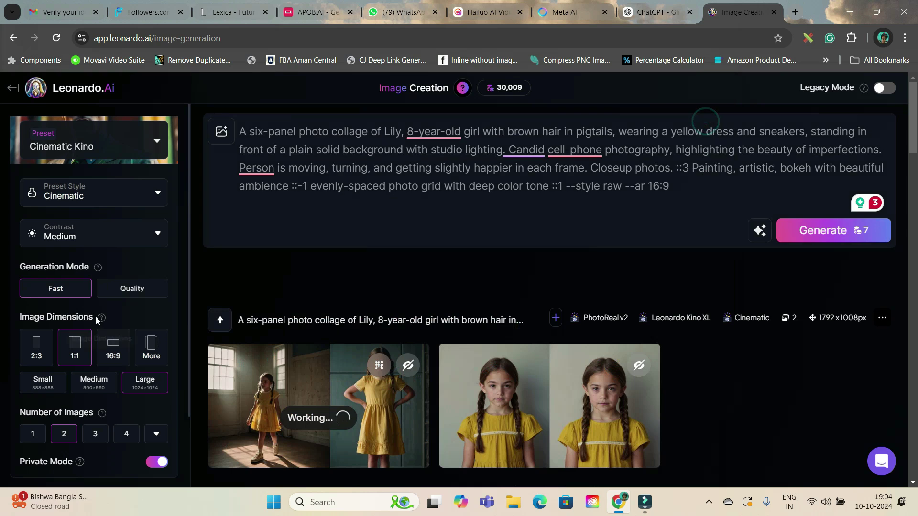
pyautogui.scroll(-2, 96, 316)
pyautogui.click(114, 255)
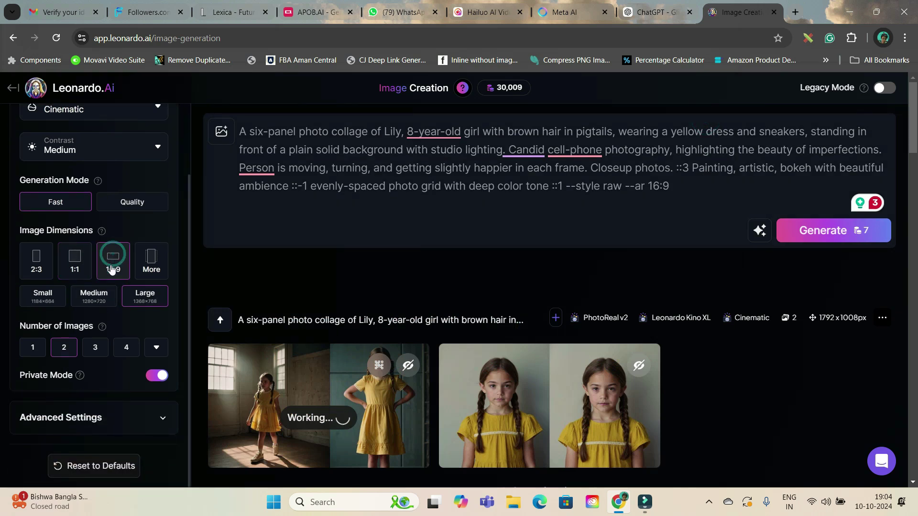
# Step: Switch to Quality mode and choose Leonardo Lightning XL as the model
pyautogui.click(126, 205)
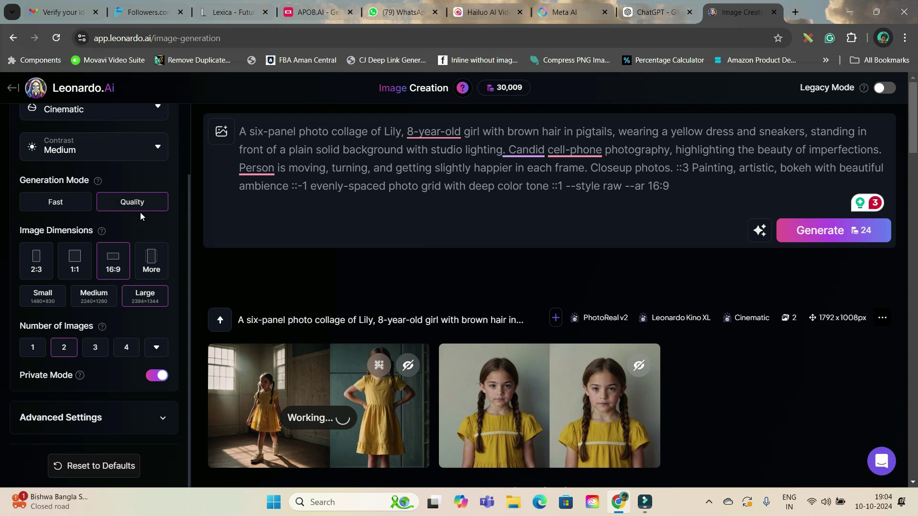
pyautogui.click(72, 205)
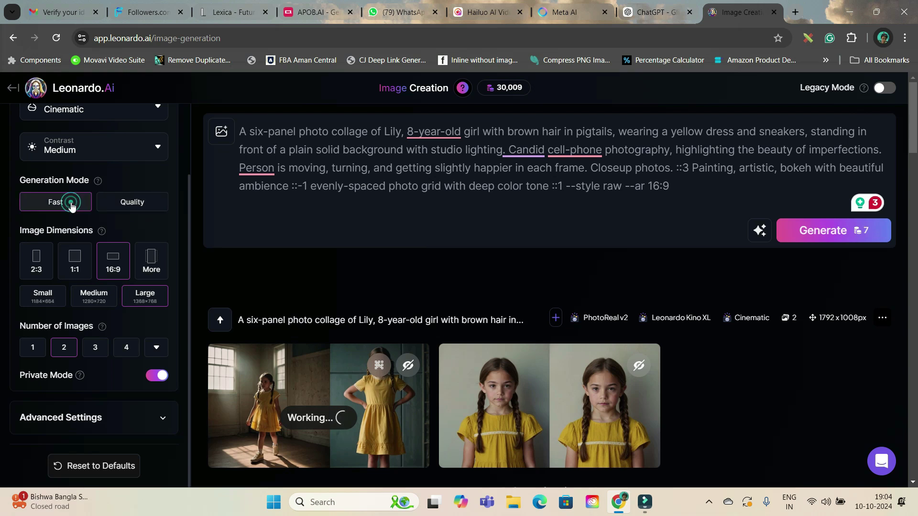
pyautogui.click(112, 208)
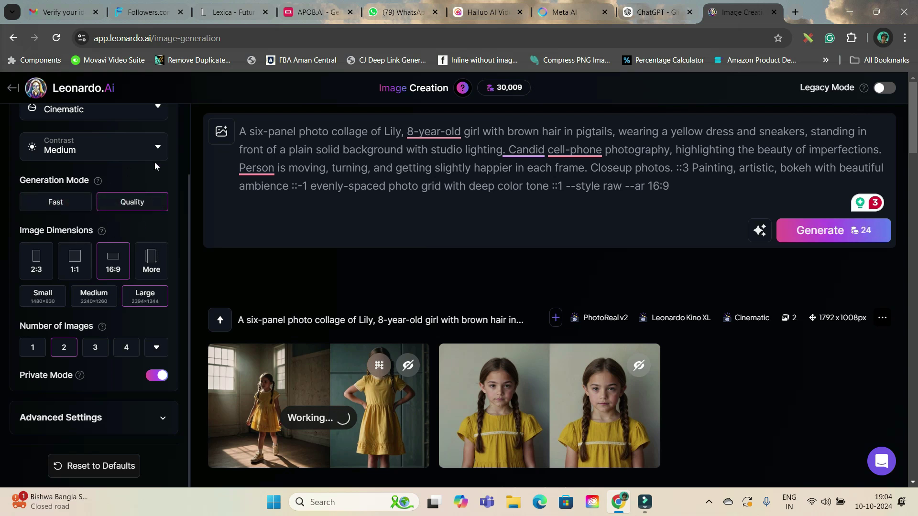
pyautogui.scroll(-1, 87, 348)
pyautogui.scroll(-2, 52, 354)
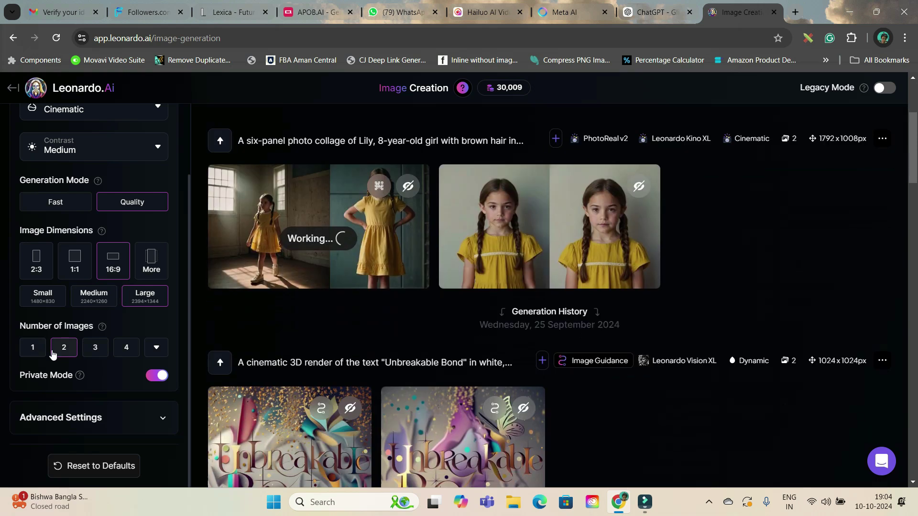
pyautogui.click(71, 418)
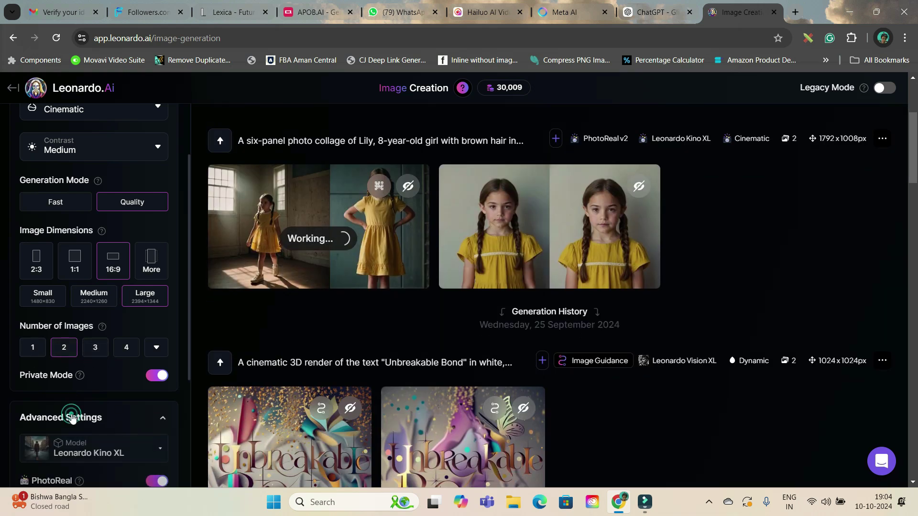
pyautogui.scroll(-2, 76, 426)
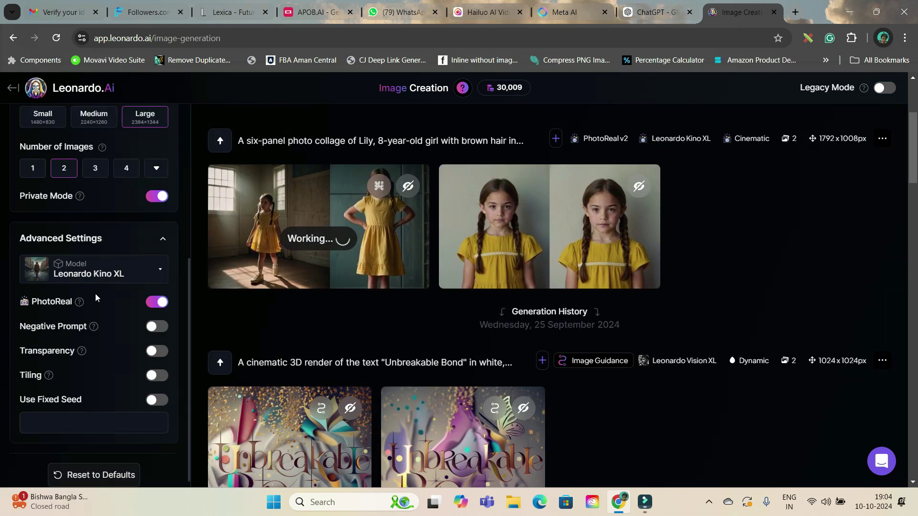
pyautogui.click(132, 273)
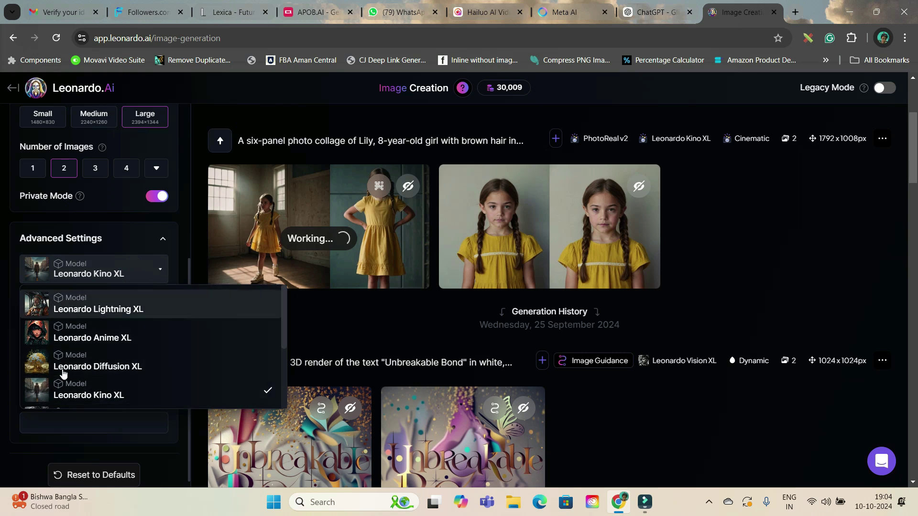
pyautogui.scroll(-2, 67, 363)
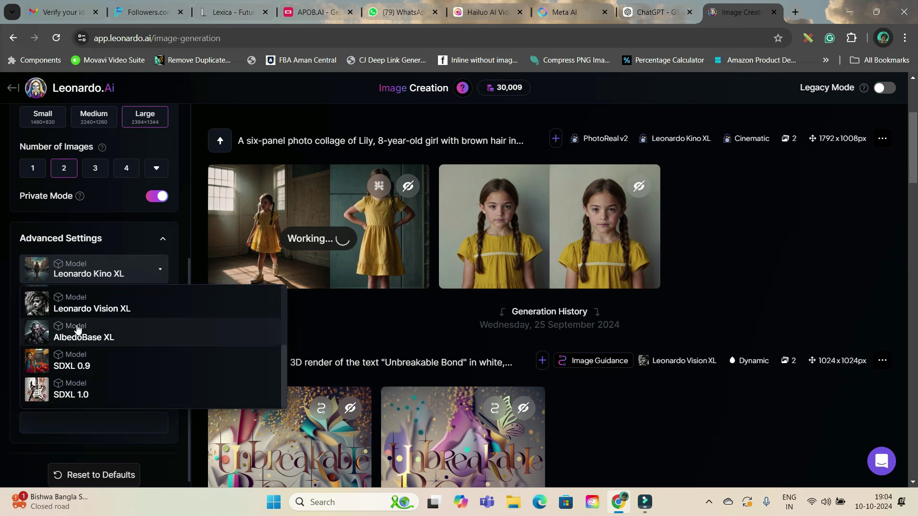
pyautogui.scroll(-2, 69, 391)
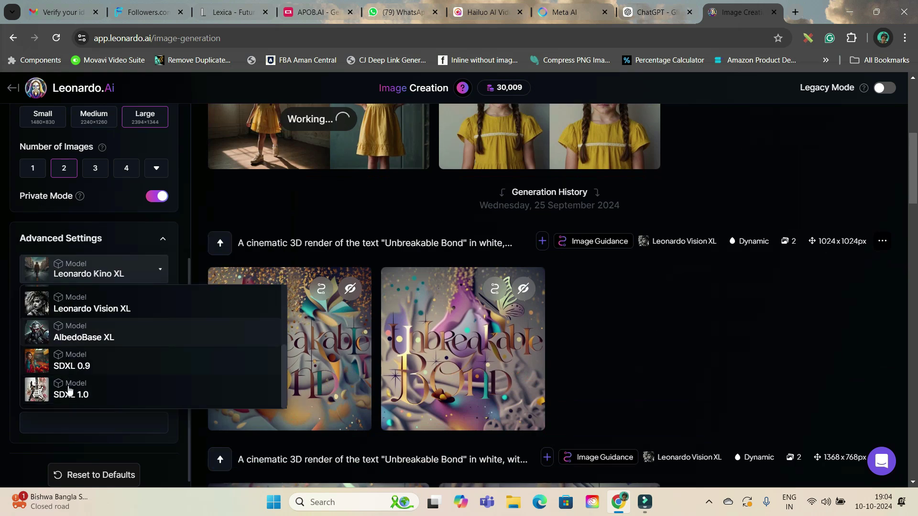
pyautogui.scroll(-1, 69, 391)
pyautogui.scroll(2, 76, 378)
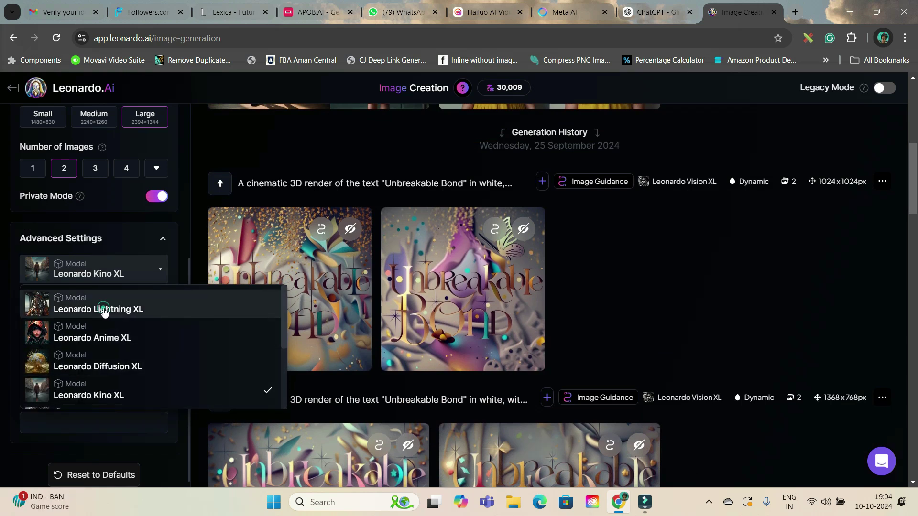
pyautogui.click(104, 311)
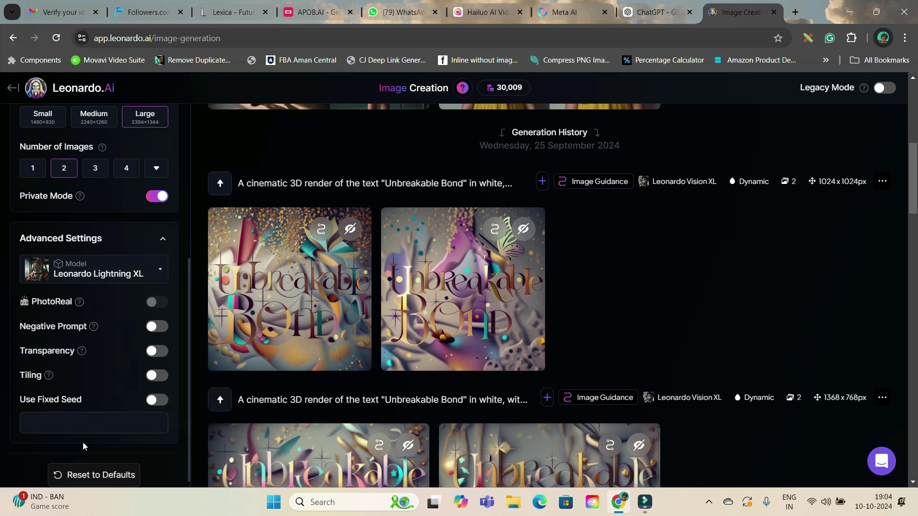
pyautogui.scroll(3, 648, 151)
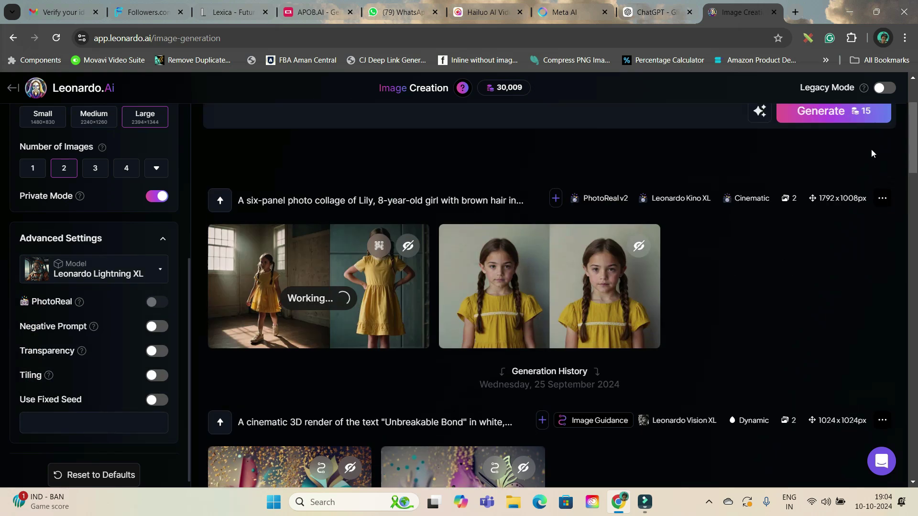
# Step: Generate the Lightning XL Lily images and upscale the first yellow-dress collage 2x
pyautogui.click(836, 117)
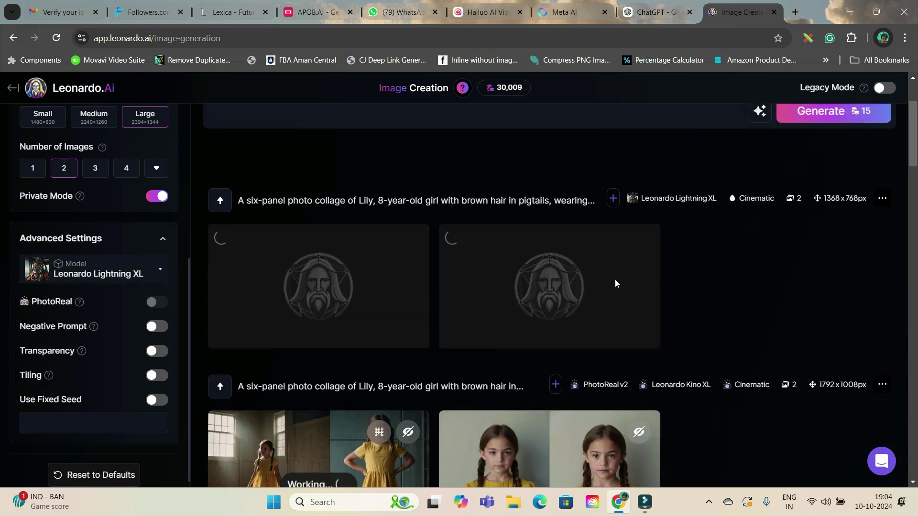
pyautogui.moveTo(287, 332)
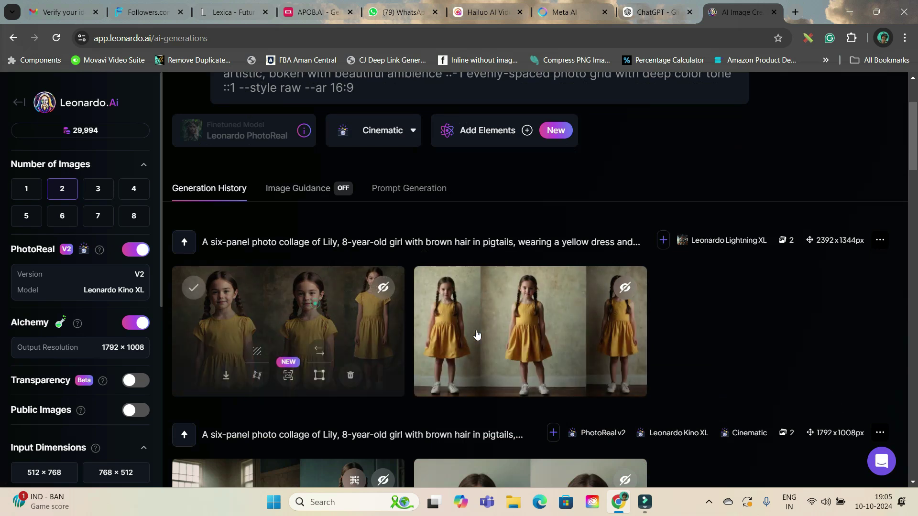
pyautogui.click(315, 304)
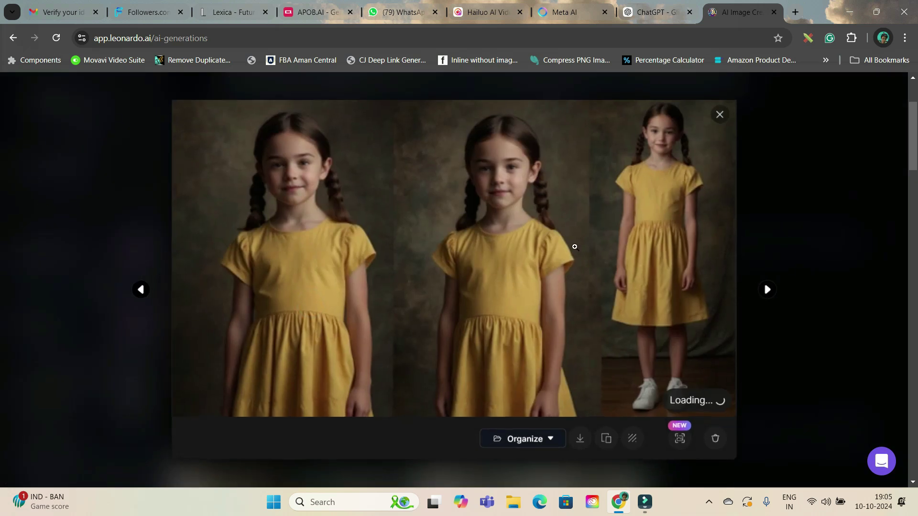
pyautogui.click(682, 440)
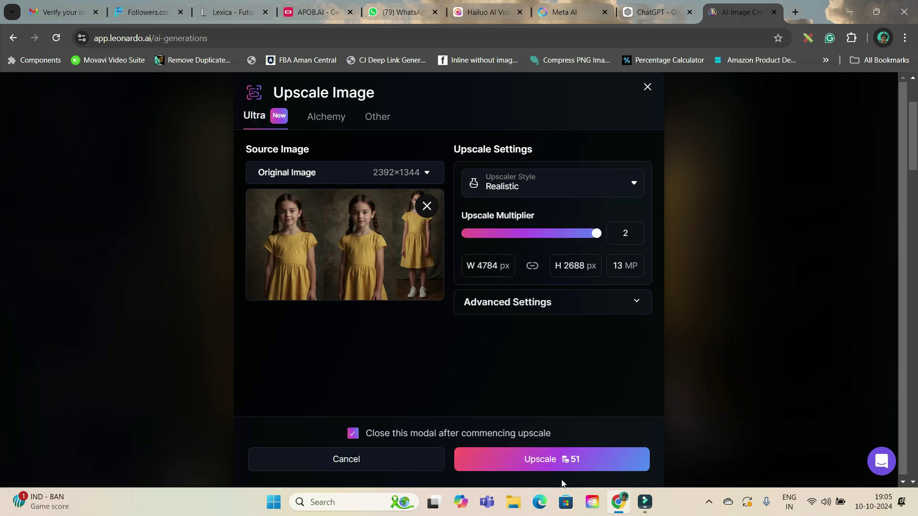
pyautogui.click(559, 469)
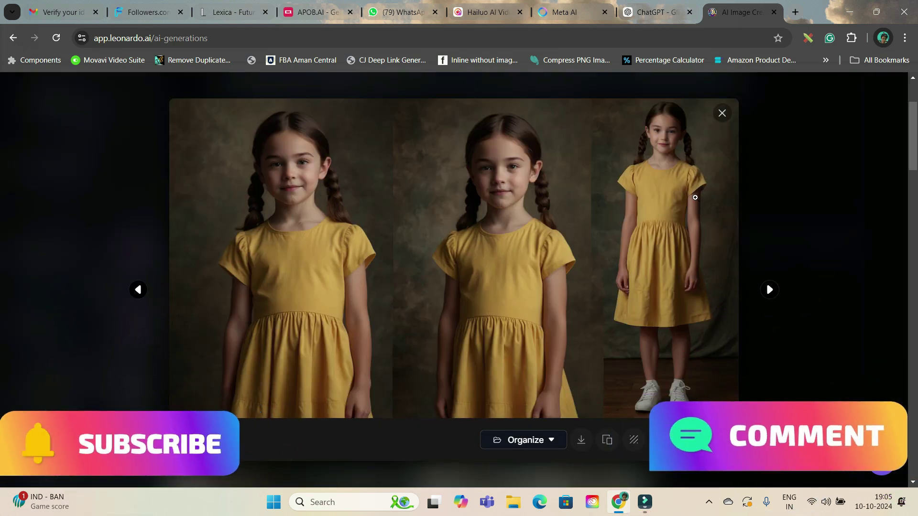
pyautogui.click(721, 113)
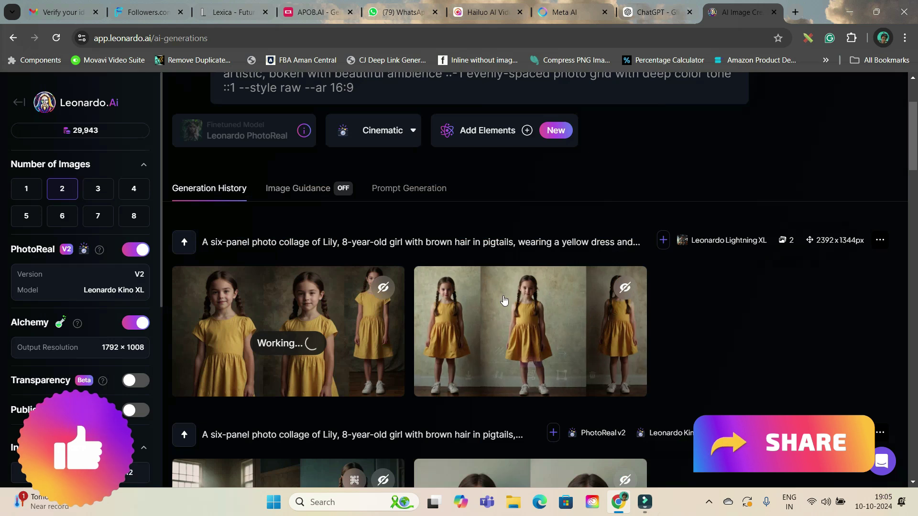
pyautogui.scroll(2, 521, 279)
# Step: Copy Leo's six-panel collage prompt from ChatGPT and return to Leonardo.Ai
pyautogui.hotkey('ctrl', 'shift', 'Tab')
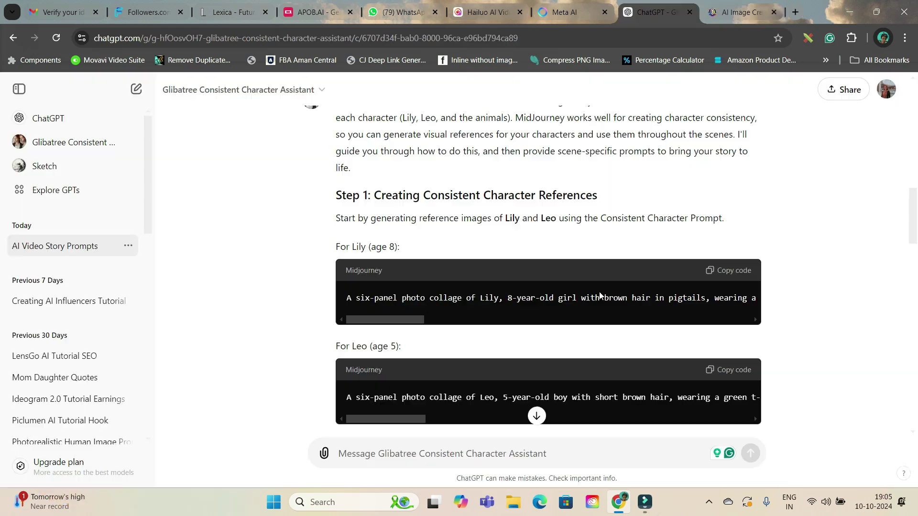
pyautogui.click(733, 370)
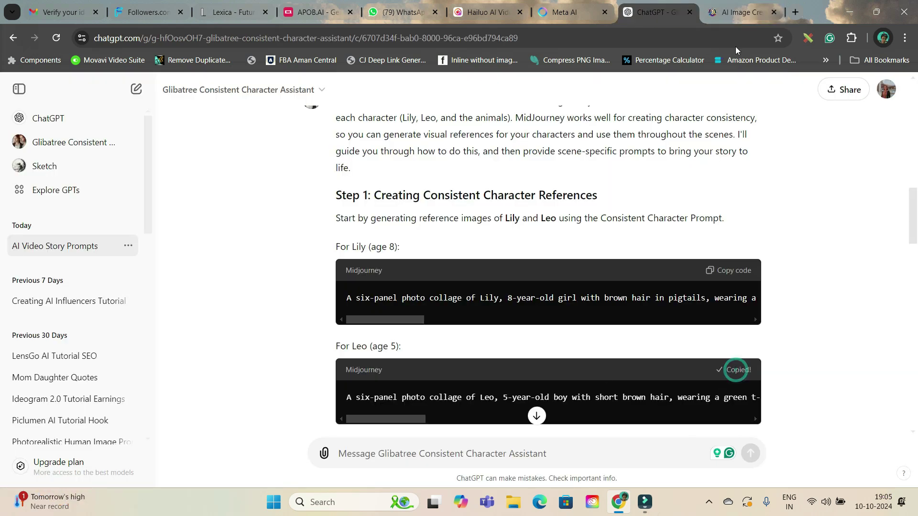
pyautogui.hotkey('ctrl', 'Tab')
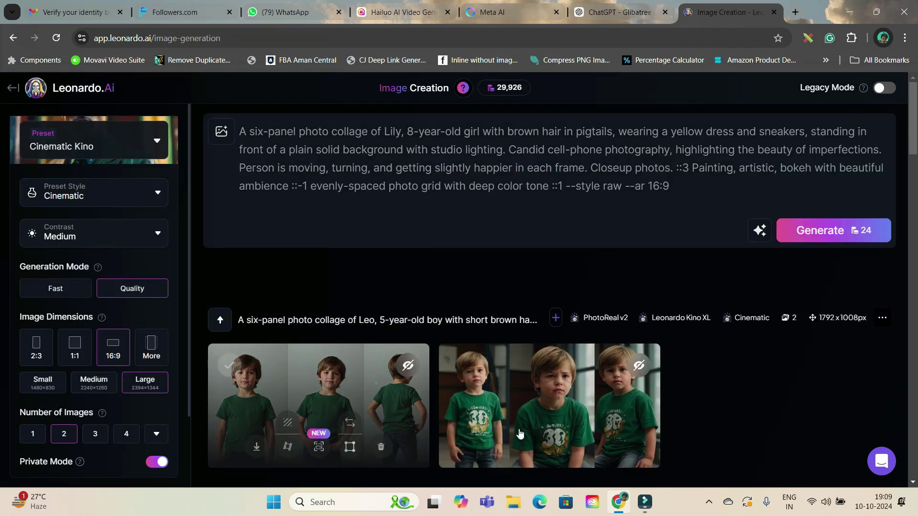
# Step: Start a 2x upscale of the first green-shirt Leo collage
pyautogui.click(377, 384)
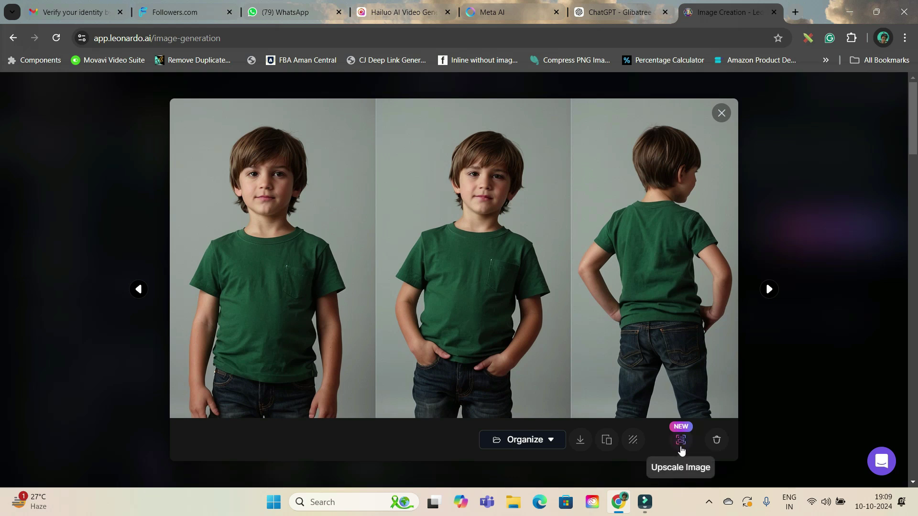
pyautogui.click(680, 441)
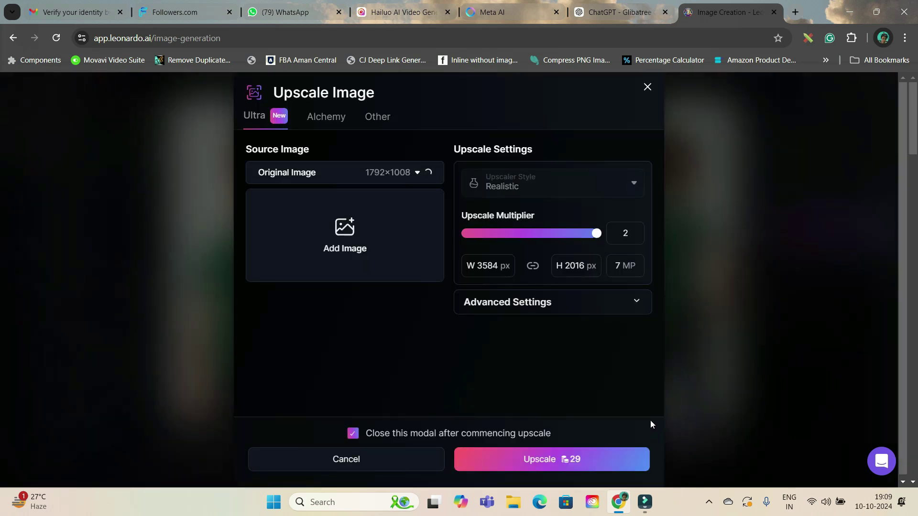
pyautogui.click(586, 460)
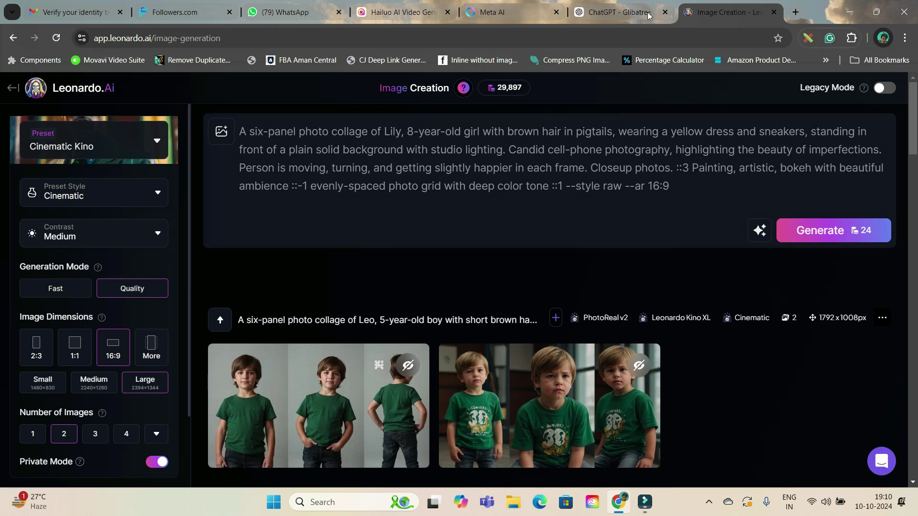
# Step: Paste the Scene 1 backyard prompt into Leonardo.Ai and delete the --cref image-URL placeholders
pyautogui.click(648, 15)
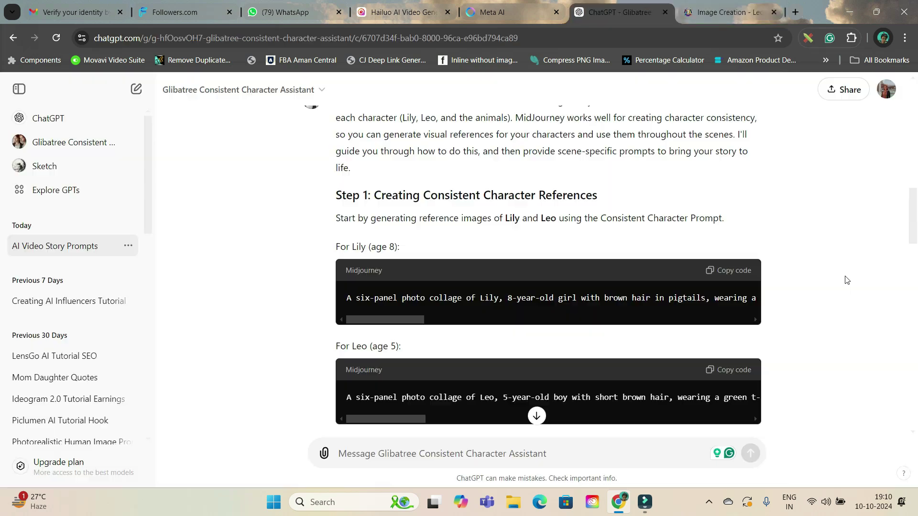
pyautogui.scroll(-2, 721, 377)
pyautogui.scroll(-2, 722, 371)
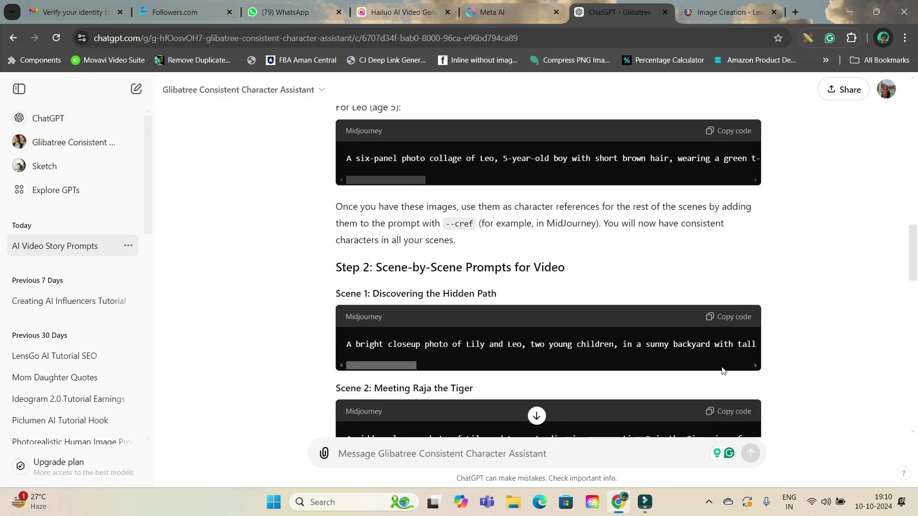
pyautogui.scroll(3, 504, 262)
pyautogui.scroll(-3, 504, 262)
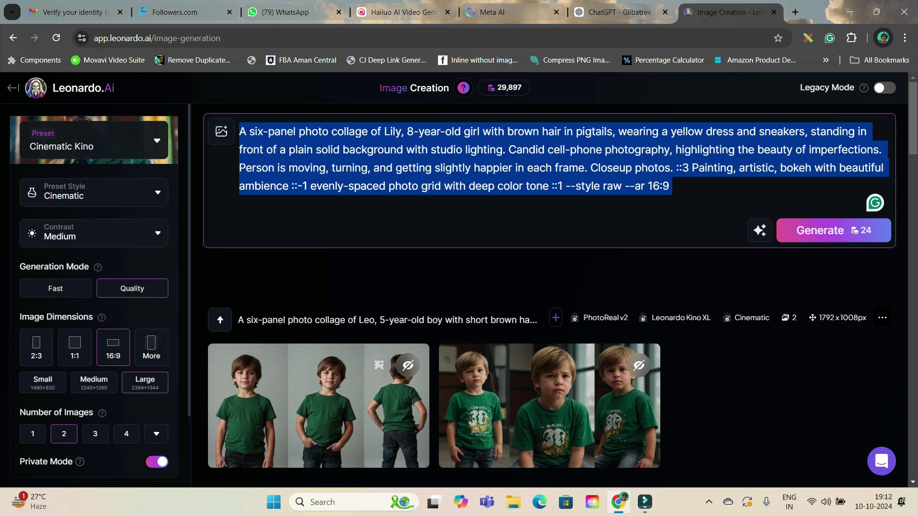
pyautogui.hotkey('ctrl', 'v')
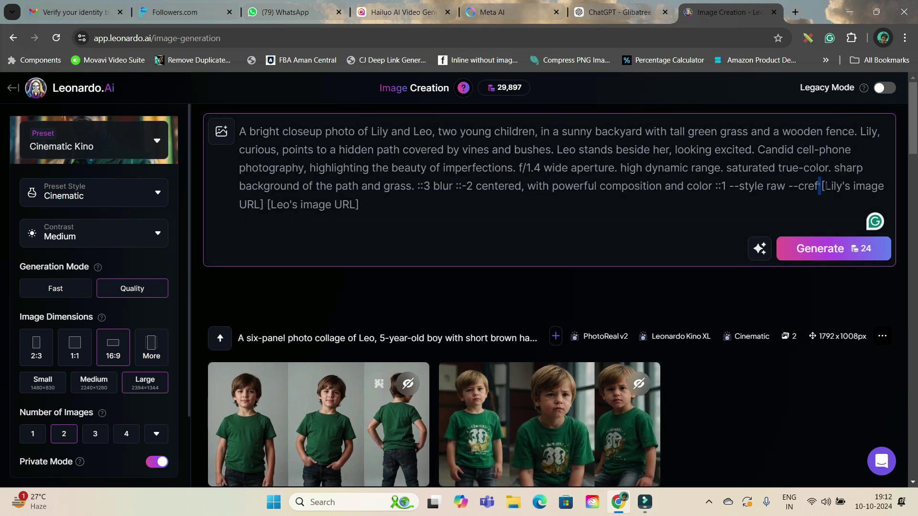
pyautogui.keyDown('shift'); pyautogui.click(818, 185); pyautogui.keyUp('shift')
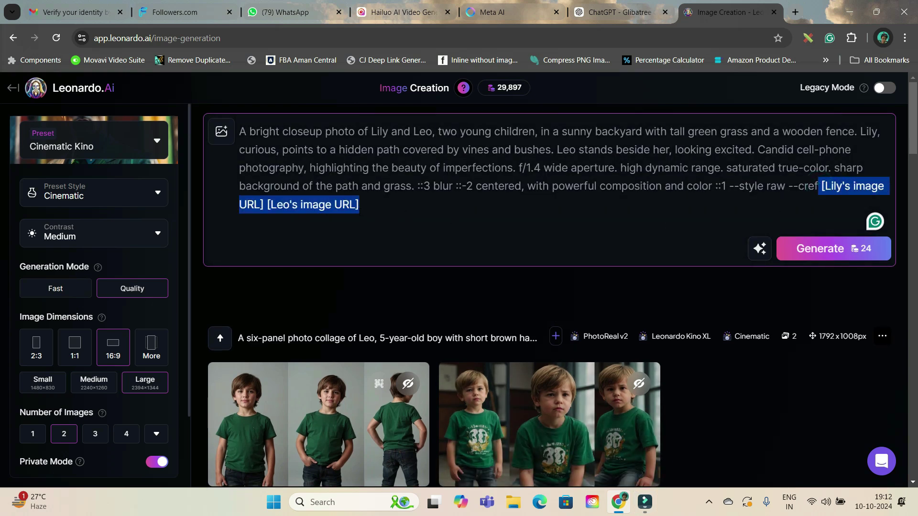
pyautogui.press('BackSpace')
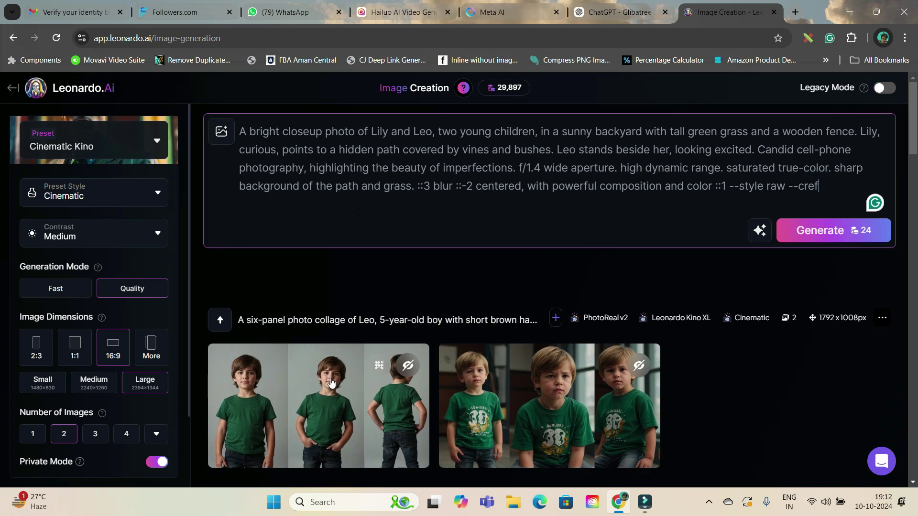
pyautogui.scroll(-1, 221, 137)
# Step: Attach the dark-background Lily collage from Your Generations as a character reference
pyautogui.click(220, 136)
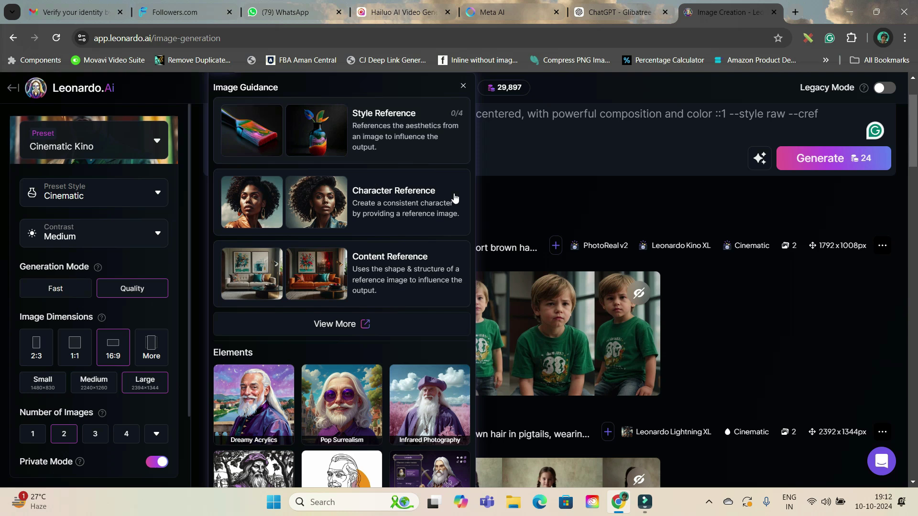
pyautogui.click(407, 192)
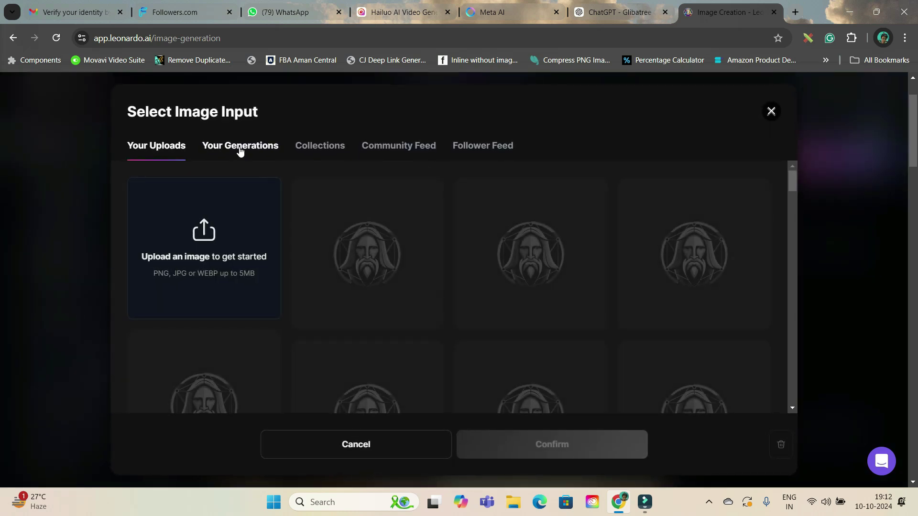
pyautogui.click(240, 149)
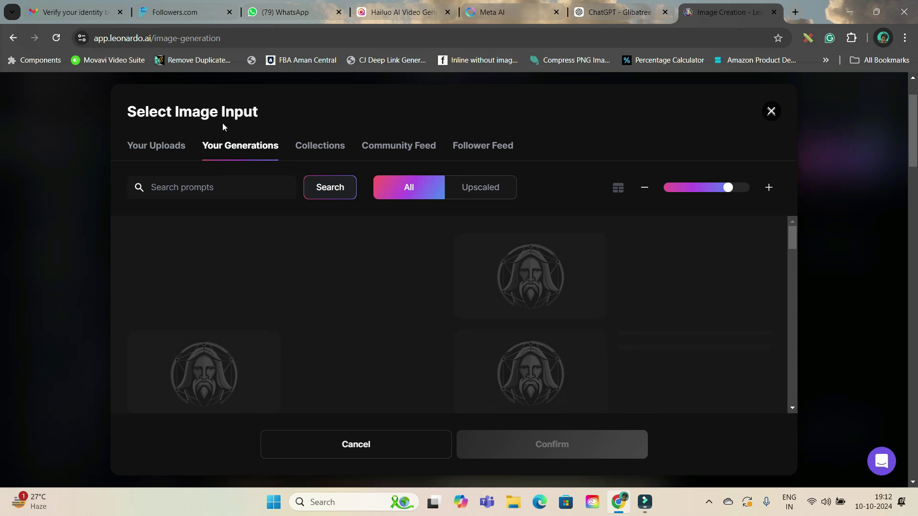
pyautogui.click(204, 277)
pyautogui.click(558, 278)
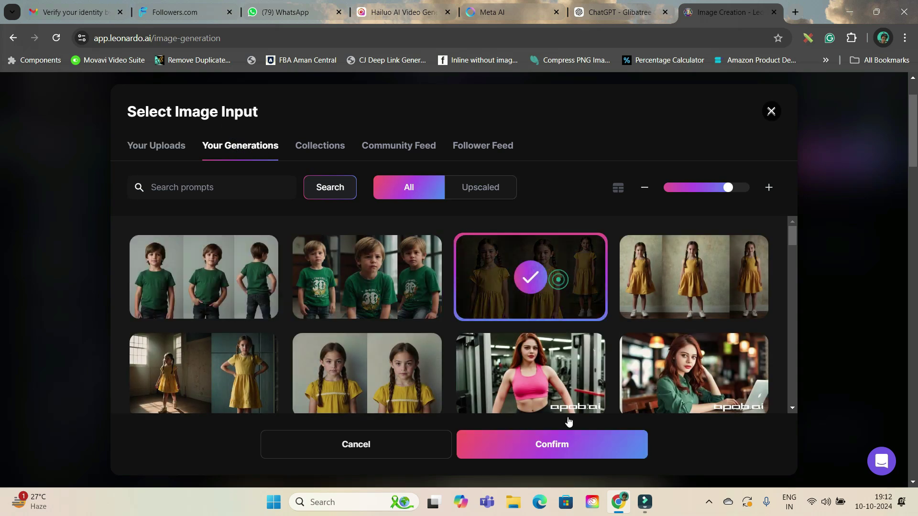
pyautogui.click(556, 445)
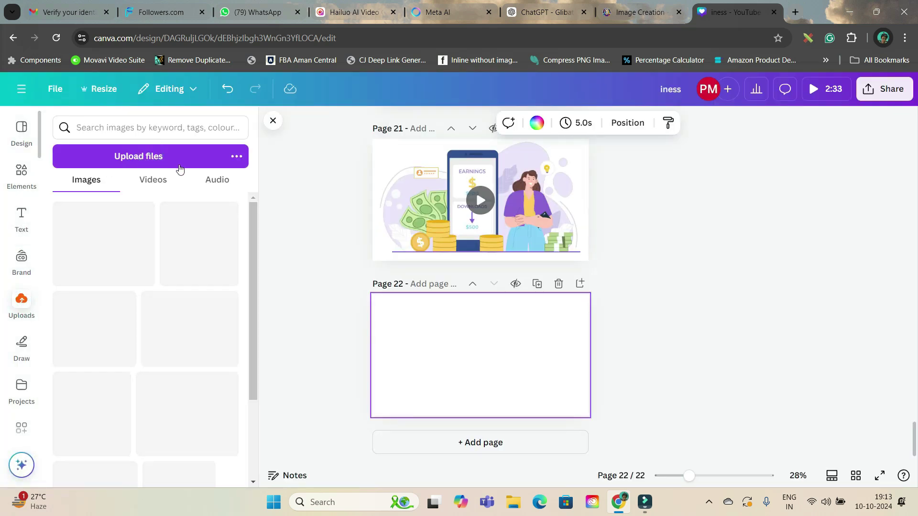
# Step: Upload the two upscaled collages and crop the Lily collage to a single girl
pyautogui.click(179, 165)
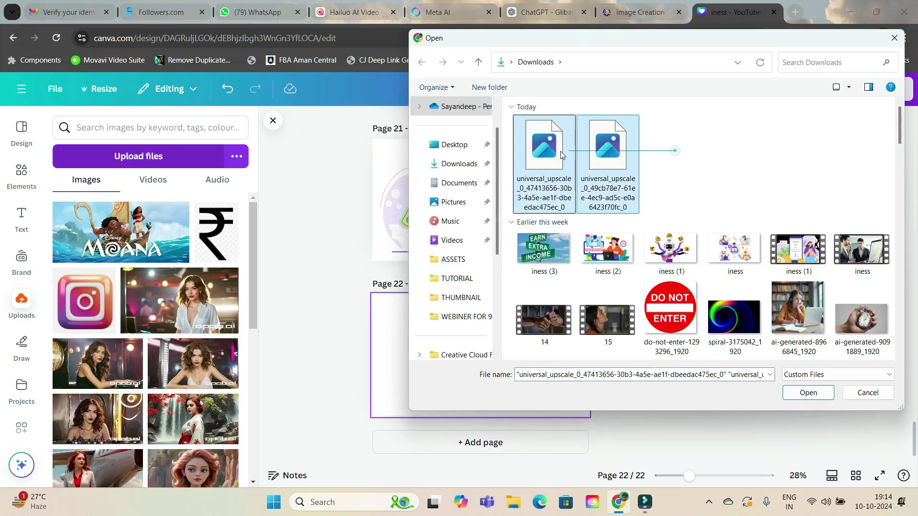
pyautogui.click(808, 393)
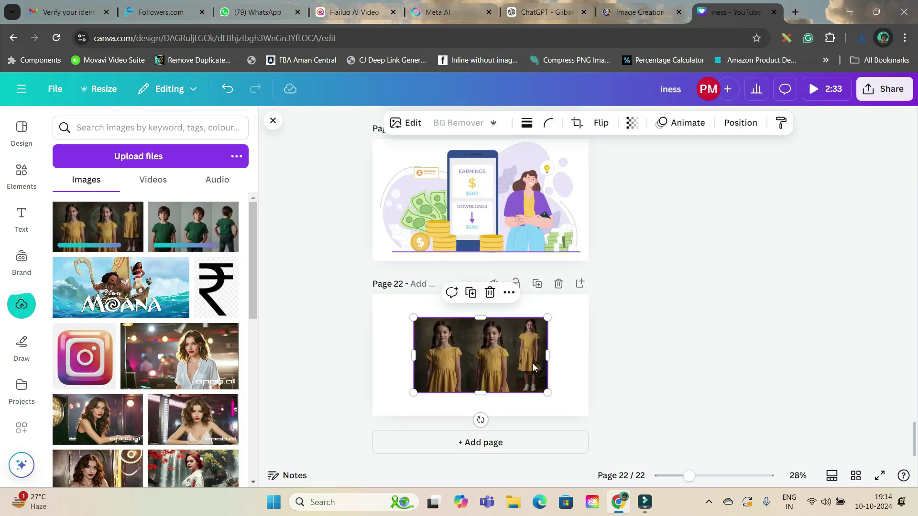
pyautogui.moveTo(547, 318); pyautogui.dragTo(588, 294)
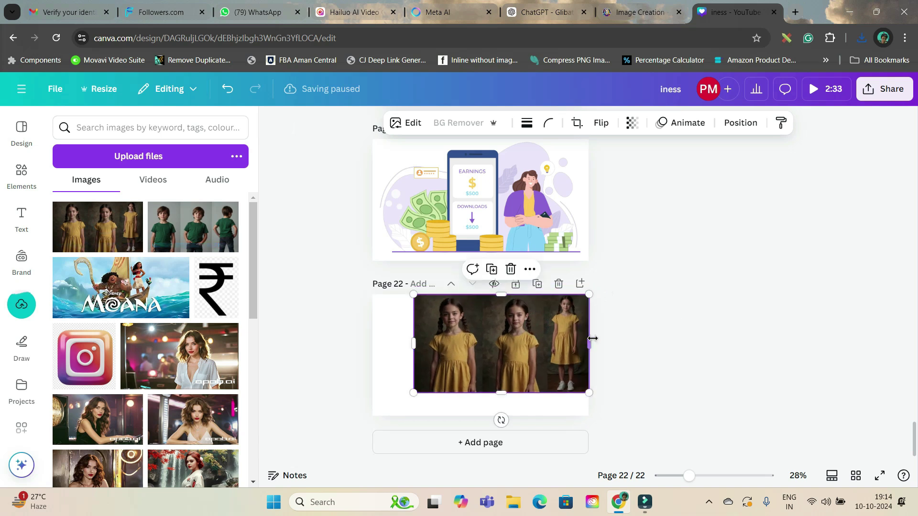
pyautogui.moveTo(592, 338); pyautogui.dragTo(488, 344)
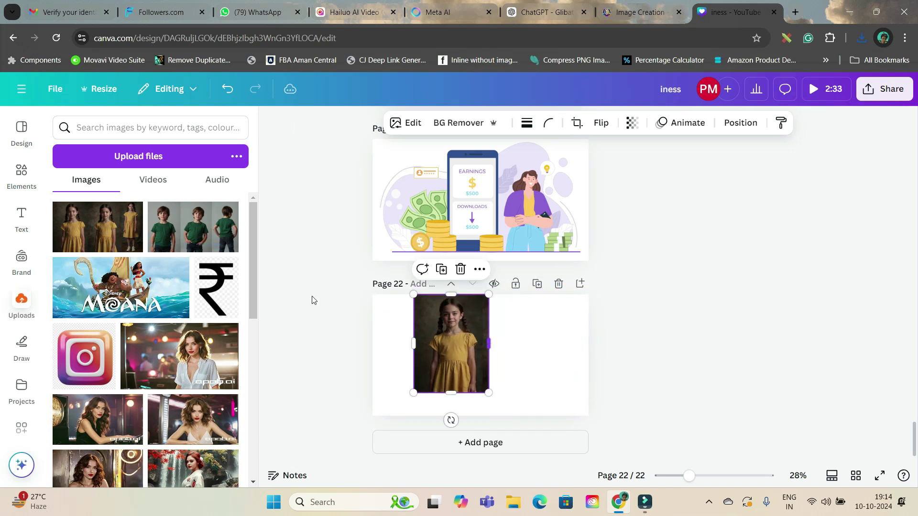
# Step: Add Leo's collage, crop it to one boy, and place it right of Lily
pyautogui.click(210, 244)
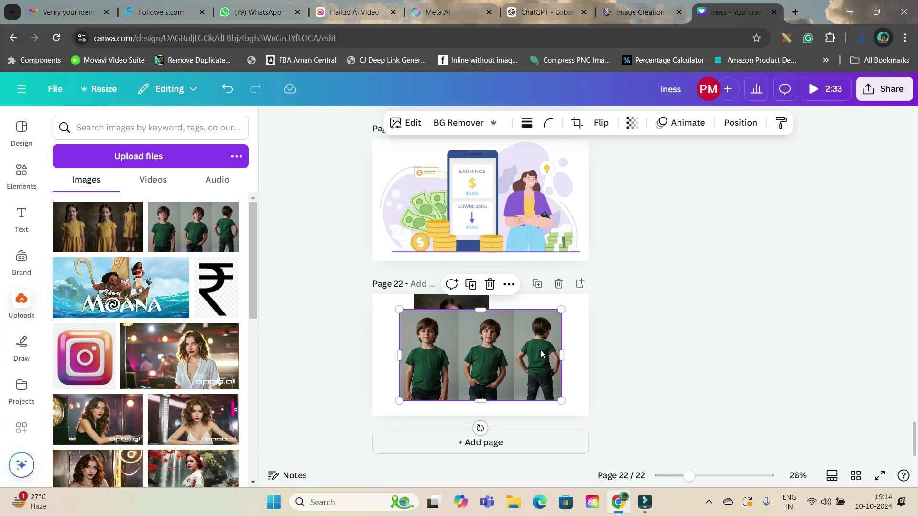
pyautogui.moveTo(560, 351)
pyautogui.mouseDown()
pyautogui.moveTo(451, 354)
pyautogui.moveTo(548, 354)
pyautogui.mouseUp()
pyautogui.moveTo(473, 330); pyautogui.dragTo(450, 331)
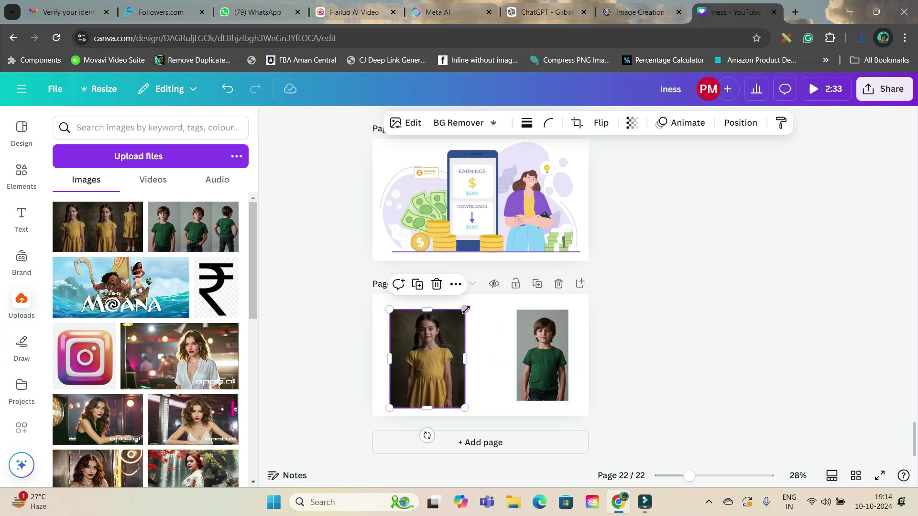
pyautogui.moveTo(465, 310); pyautogui.dragTo(473, 297)
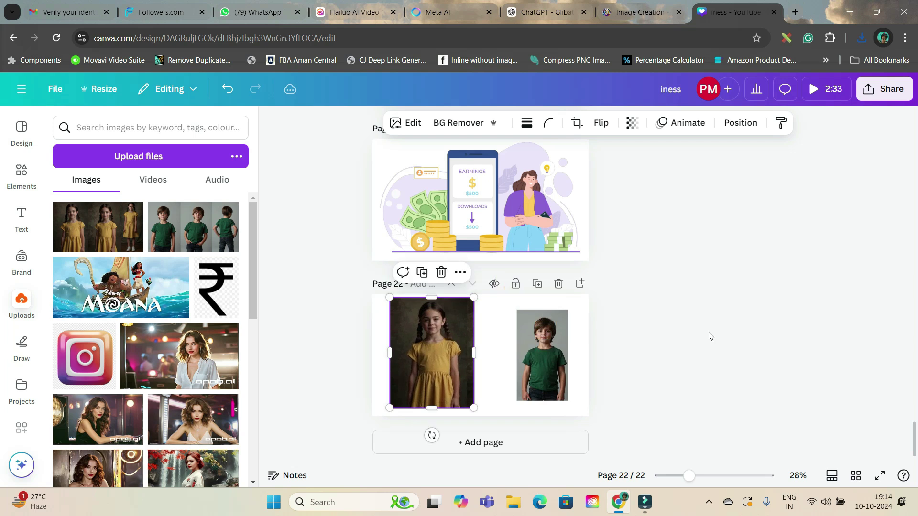
pyautogui.hotkey('ctrl', 'z')
pyautogui.hotkey('ctrl', 'z')
pyautogui.hotkey('ctrl', 'z')
pyautogui.hotkey('ctrl', 'z')
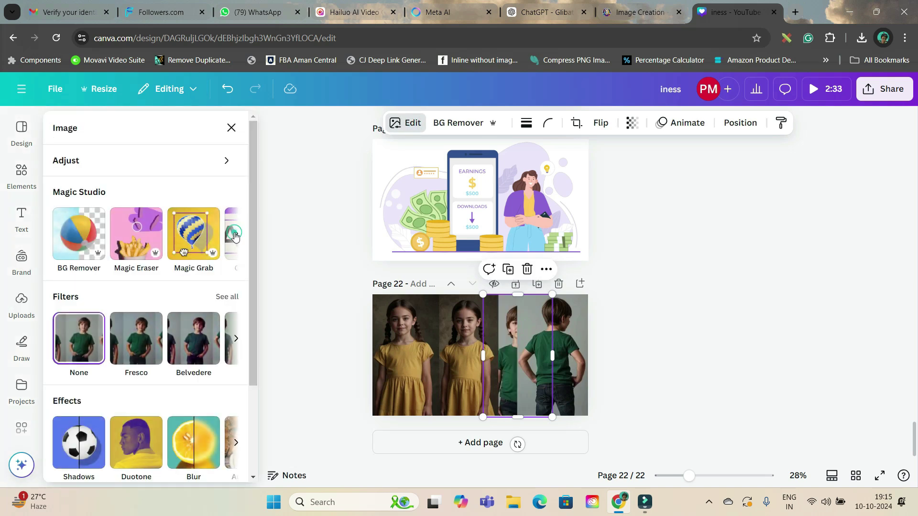
# Step: Magic Grab the middle and left boys out of the boys image
pyautogui.click(234, 237)
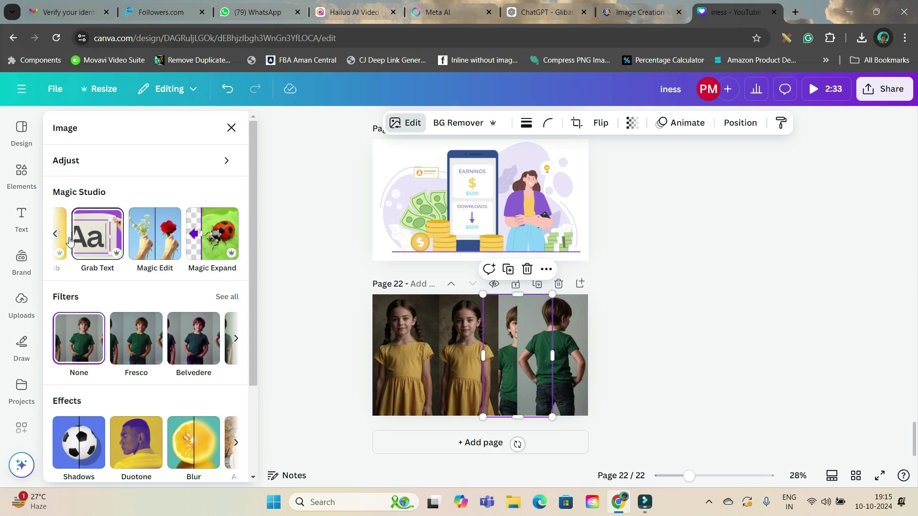
pyautogui.click(52, 237)
pyautogui.click(194, 233)
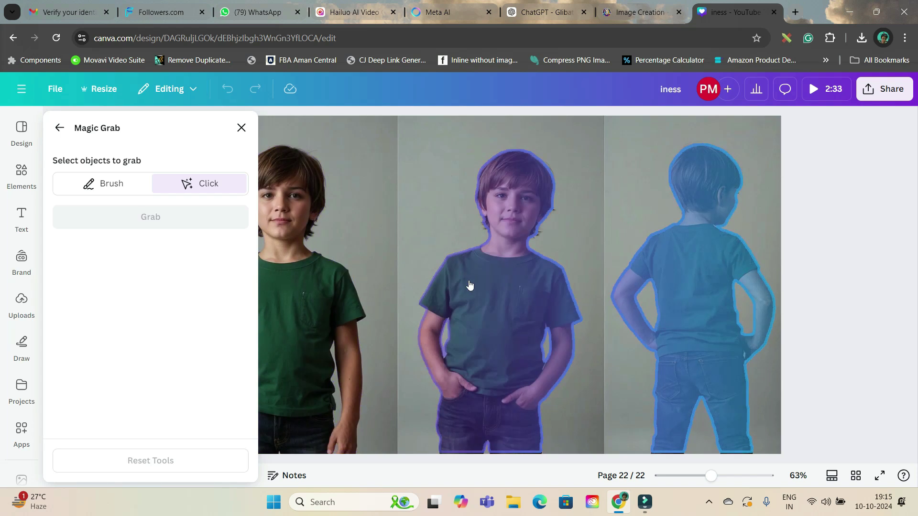
pyautogui.click(484, 280)
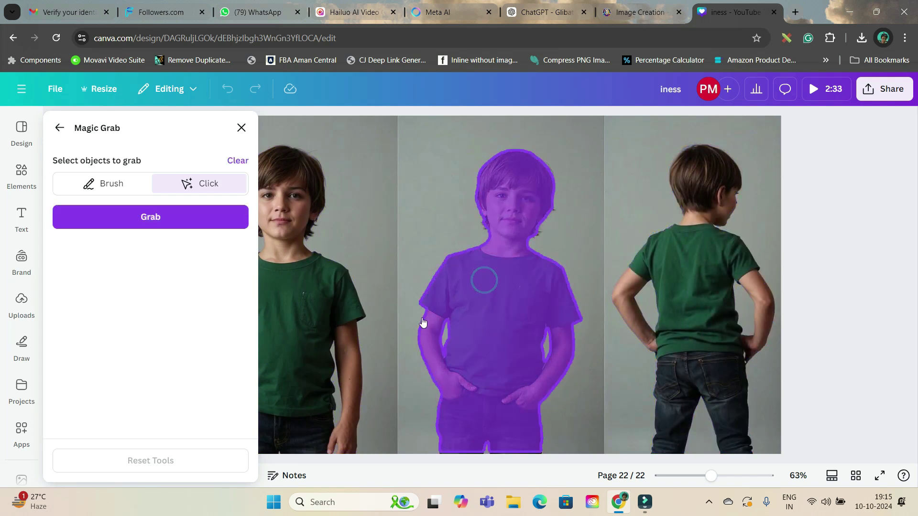
pyautogui.click(331, 298)
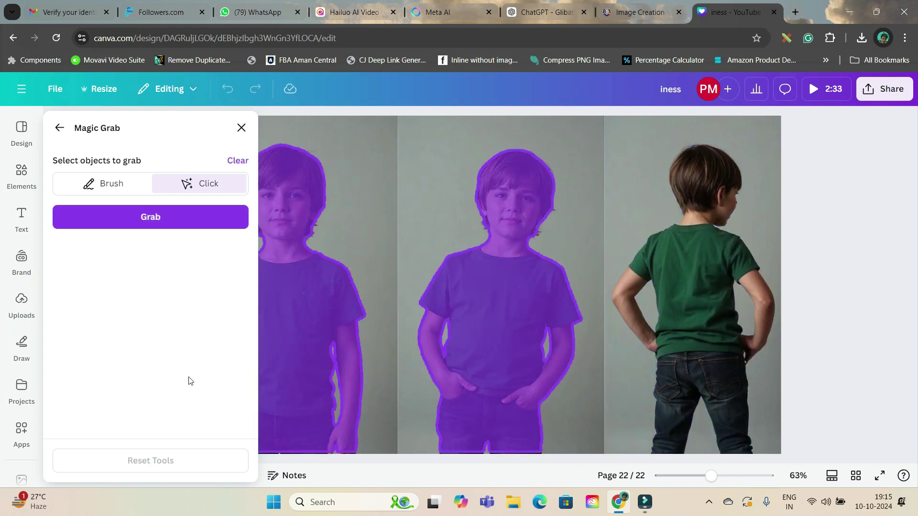
pyautogui.click(200, 224)
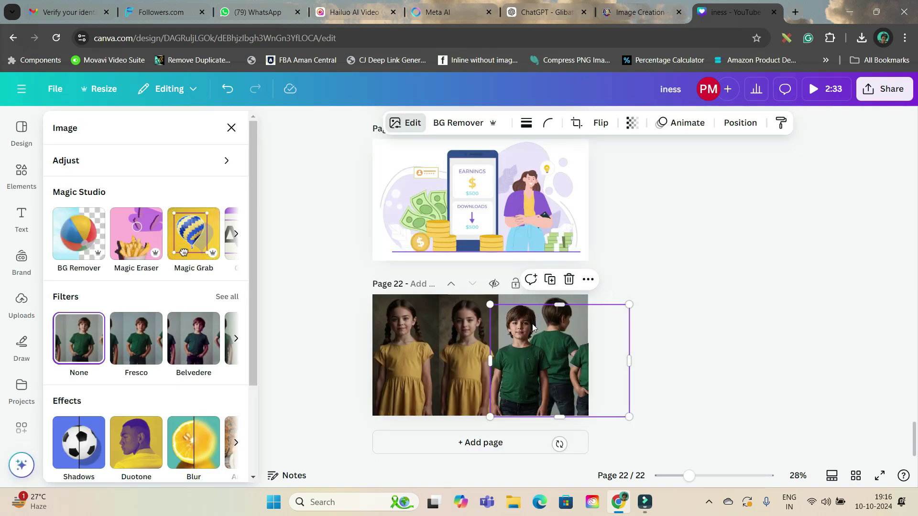
# Step: Reposition the boy cutouts beside the girls on page 22
pyautogui.moveTo(498, 363); pyautogui.dragTo(418, 363)
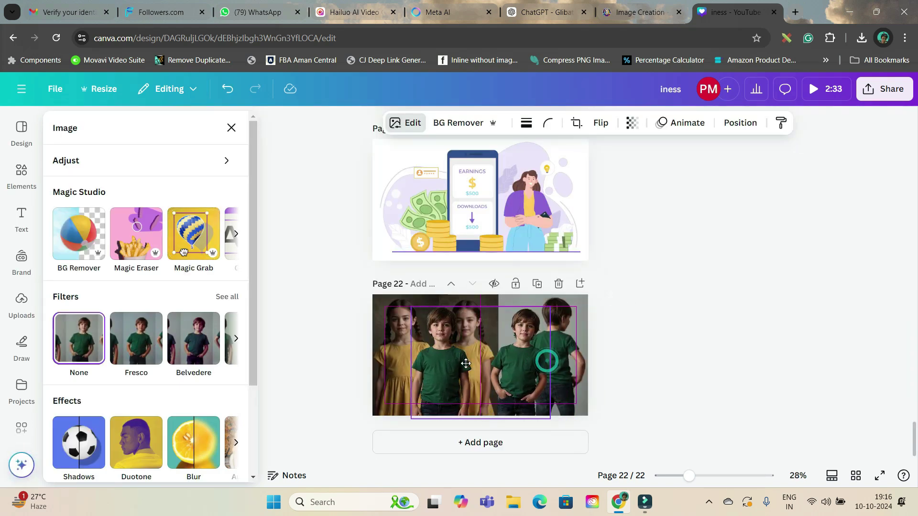
pyautogui.click(573, 370)
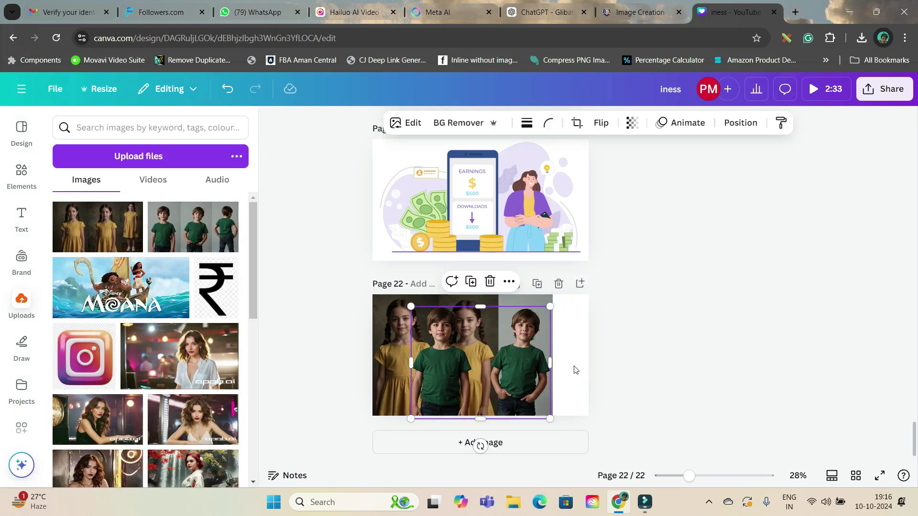
pyautogui.moveTo(574, 368); pyautogui.dragTo(654, 380)
pyautogui.moveTo(515, 322); pyautogui.dragTo(516, 325)
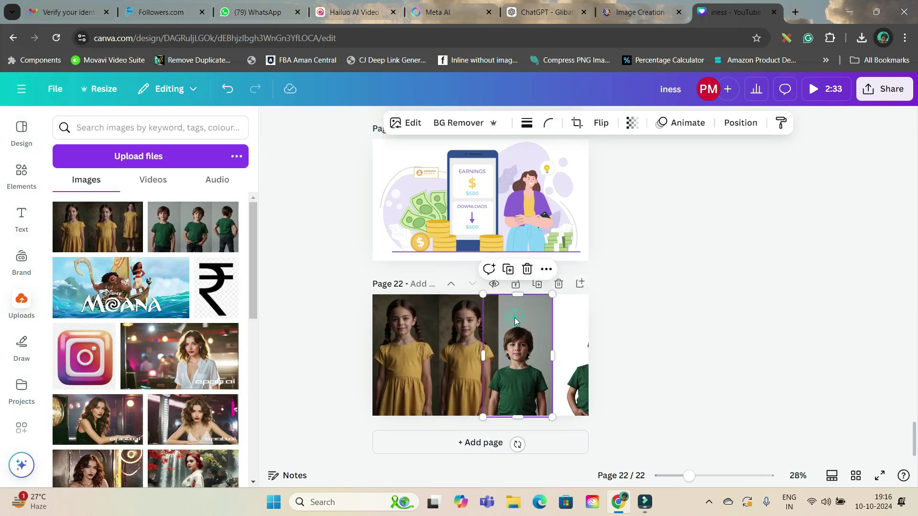
pyautogui.rightClick(516, 324)
pyautogui.click(571, 419)
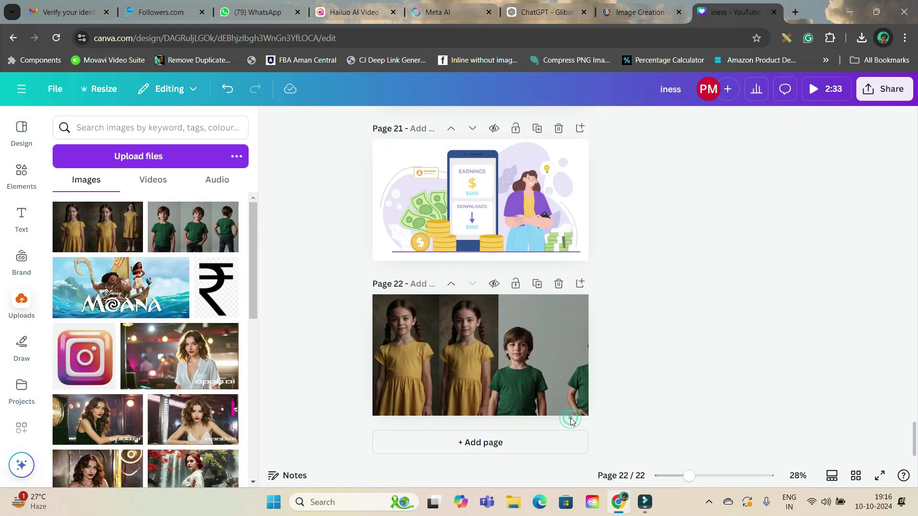
pyautogui.moveTo(572, 422); pyautogui.dragTo(507, 350)
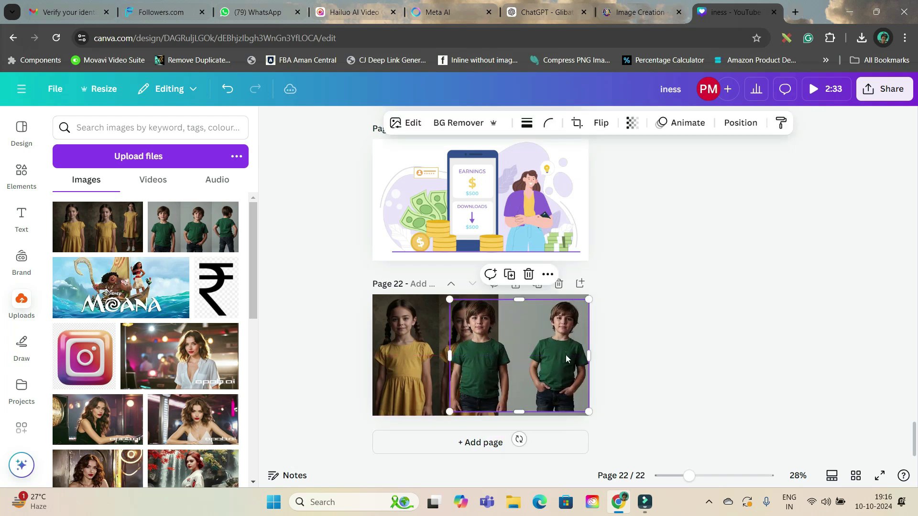
# Step: Magic Grab the middle girl out of the girls image
pyautogui.click(405, 123)
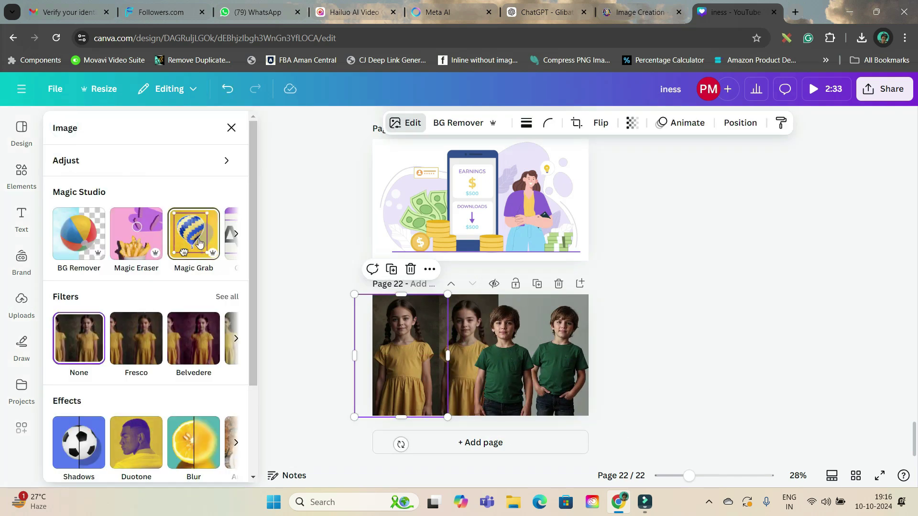
pyautogui.click(198, 239)
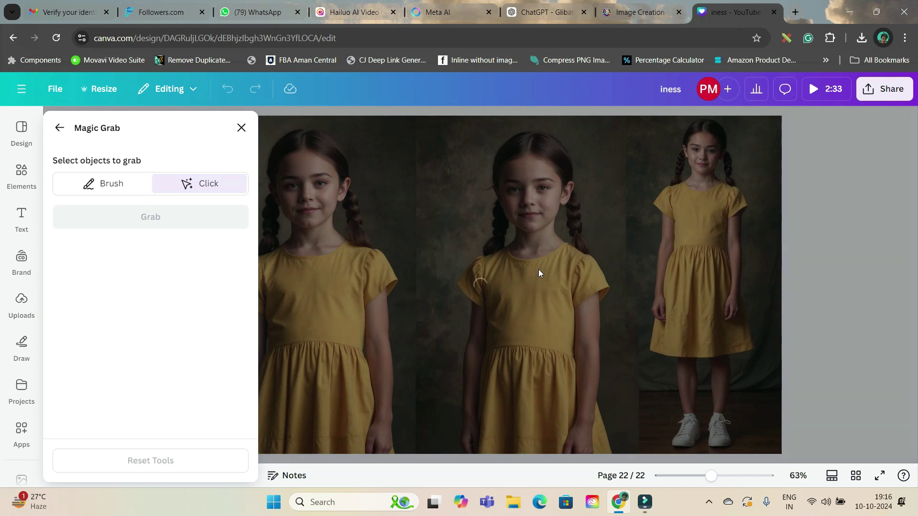
pyautogui.click(539, 273)
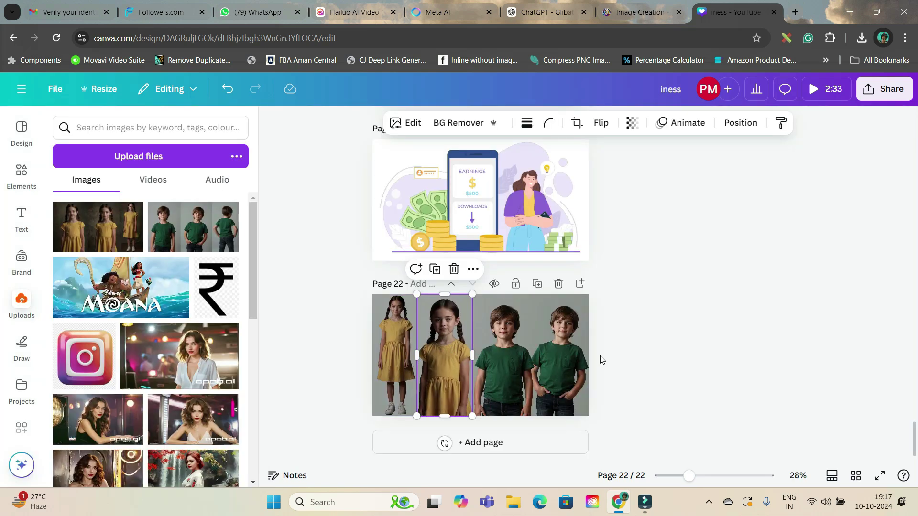
pyautogui.click(681, 371)
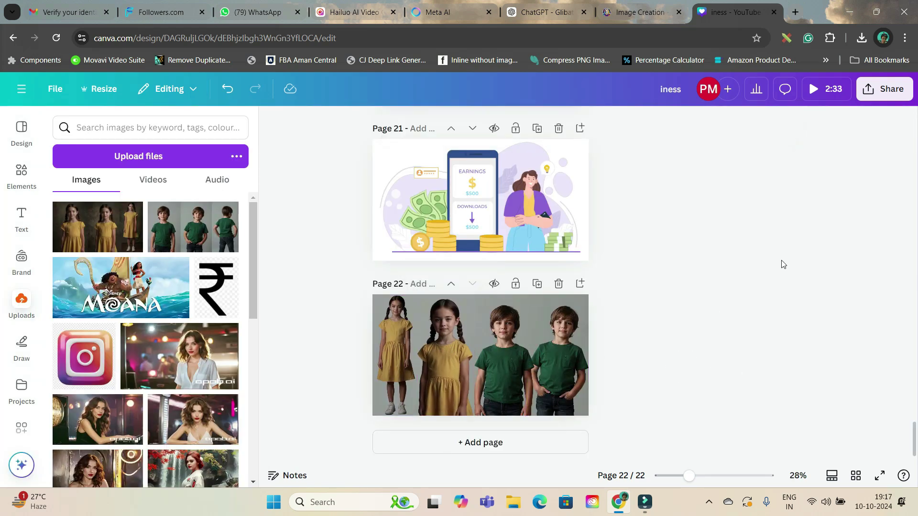
# Step: Raise the brightness of the third child, a boy, in Adjust
pyautogui.click(896, 89)
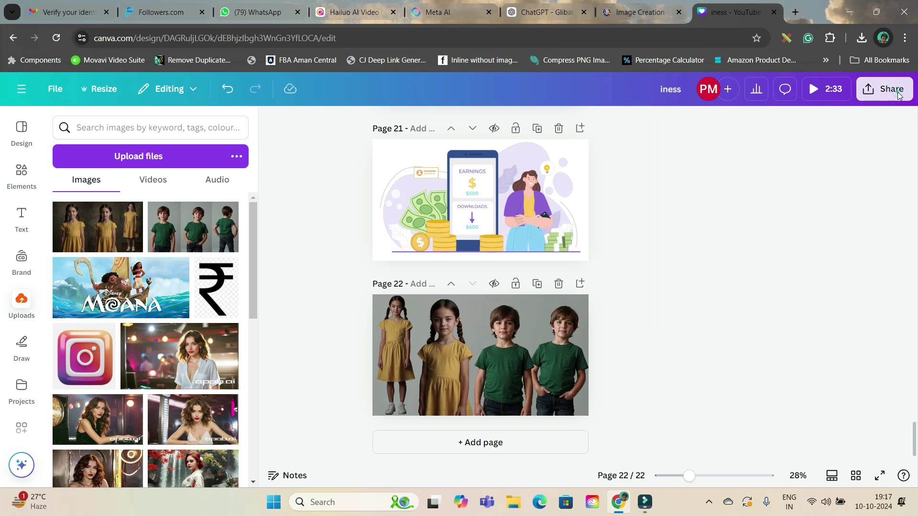
pyautogui.click(683, 415)
pyautogui.moveTo(683, 406); pyautogui.dragTo(351, 367)
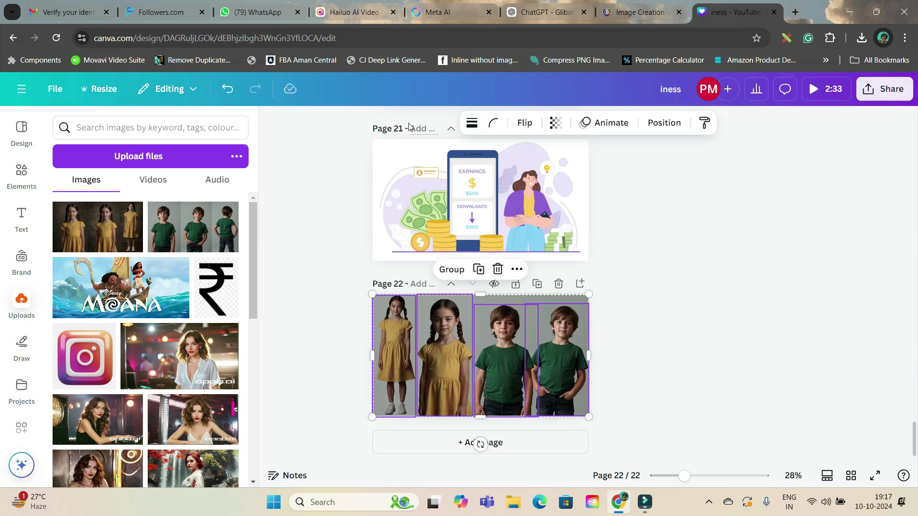
pyautogui.click(595, 204)
pyautogui.click(513, 330)
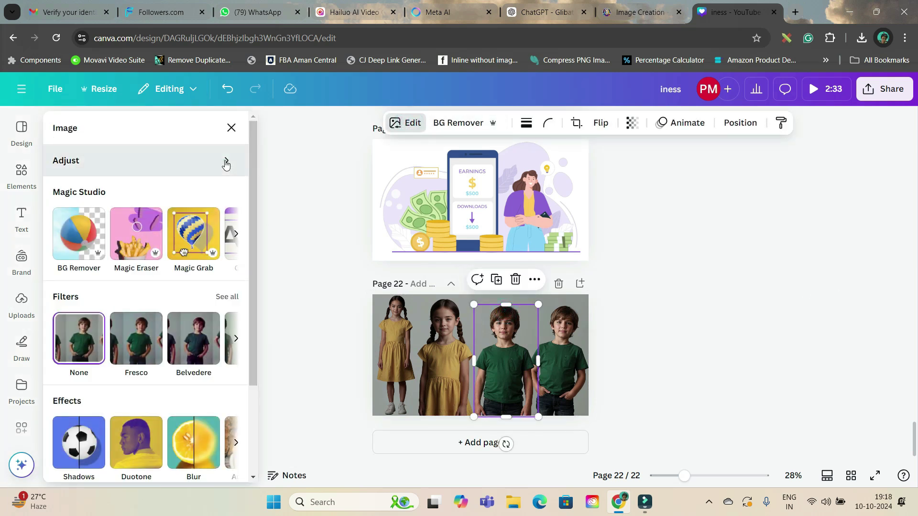
pyautogui.click(225, 163)
pyautogui.moveTo(130, 406); pyautogui.dragTo(141, 409)
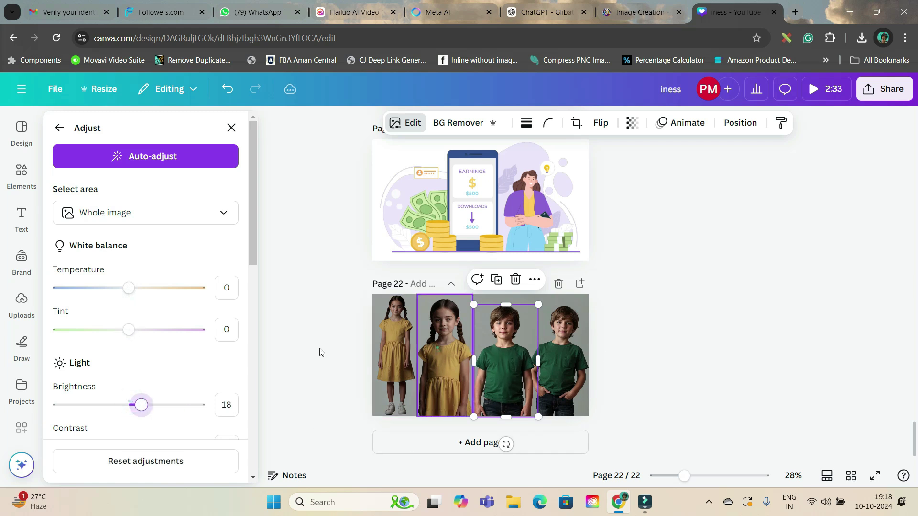
# Step: Raise the brightness of the second and first girls
pyautogui.click(436, 348)
pyautogui.moveTo(129, 406); pyautogui.dragTo(147, 406)
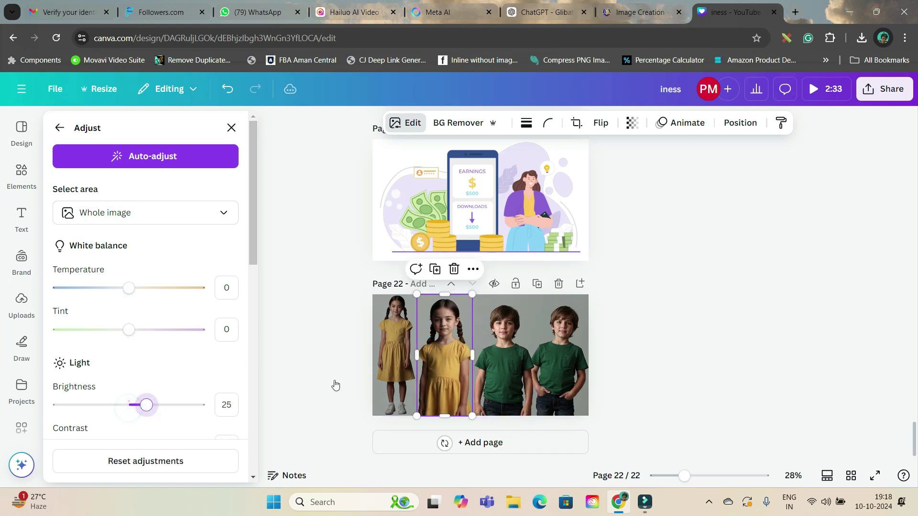
pyautogui.click(372, 361)
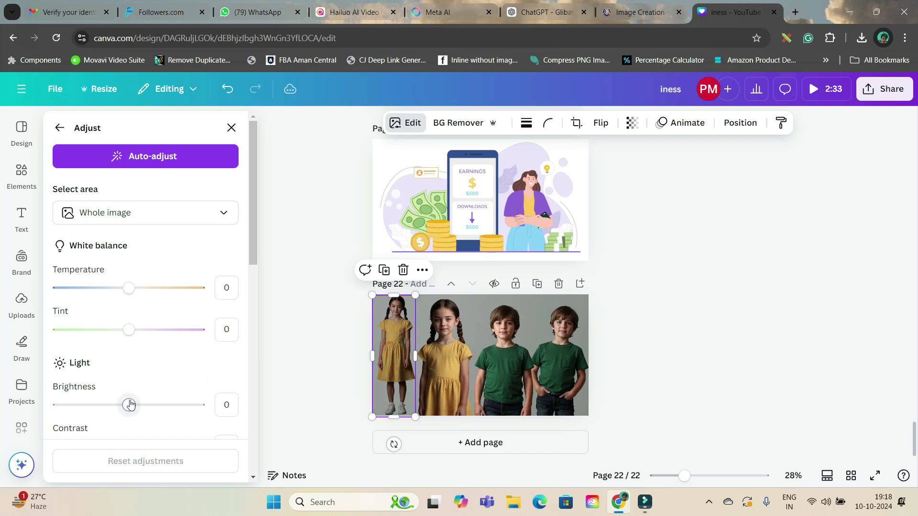
pyautogui.moveTo(129, 406); pyautogui.dragTo(161, 406)
# Step: Raise the brightness of the rightmost boy
pyautogui.click(574, 391)
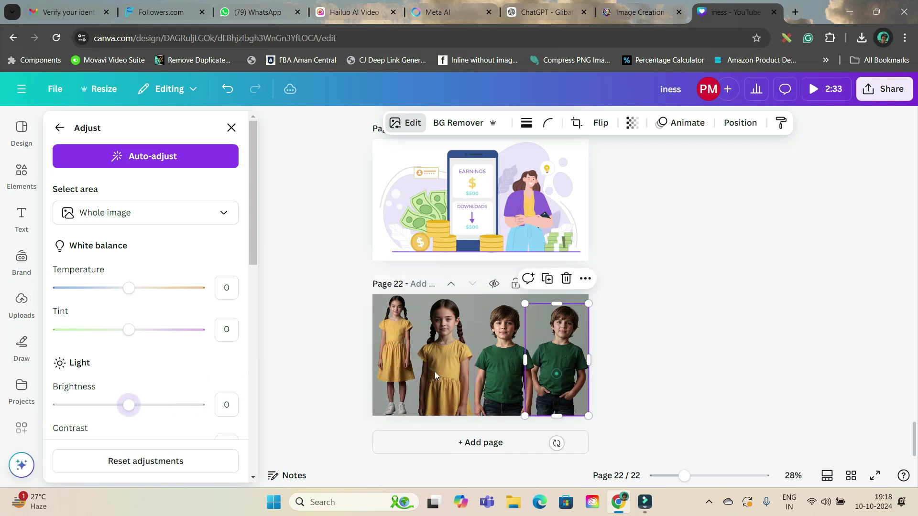
pyautogui.moveTo(130, 406); pyautogui.dragTo(161, 405)
pyautogui.press('Escape')
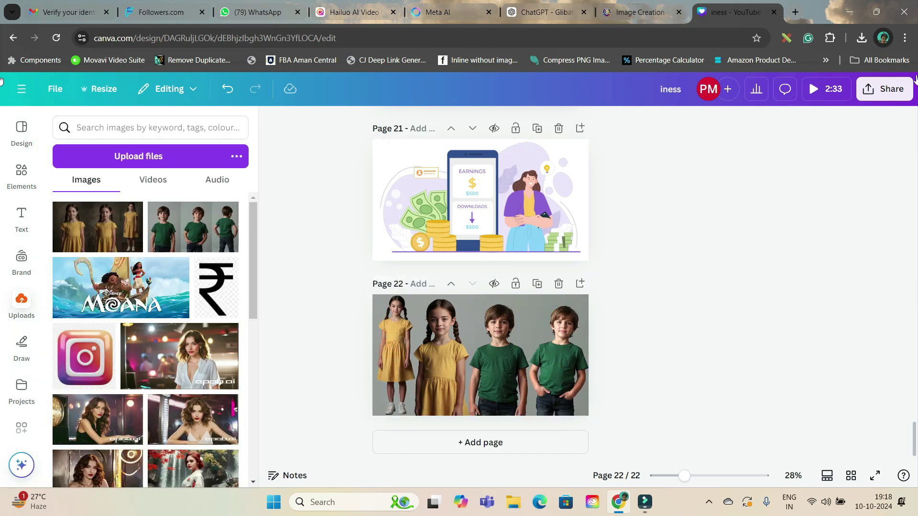
# Step: Download only page 22 as a PNG, then return to Leonardo.Ai
pyautogui.click(897, 94)
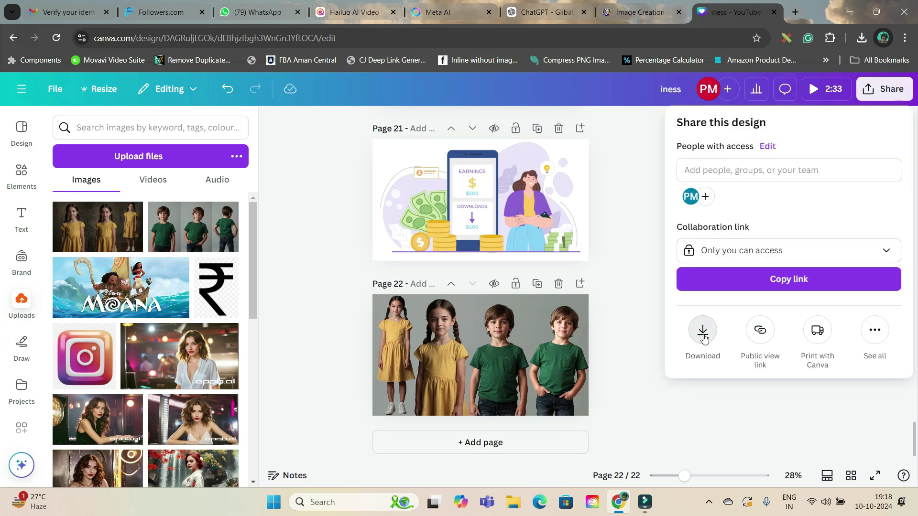
pyautogui.click(703, 337)
pyautogui.click(876, 174)
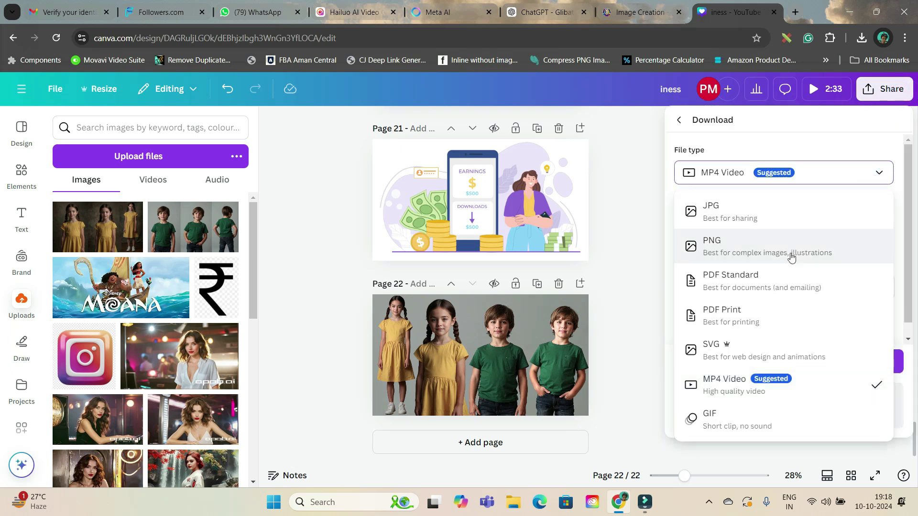
pyautogui.click(791, 257)
pyautogui.click(883, 339)
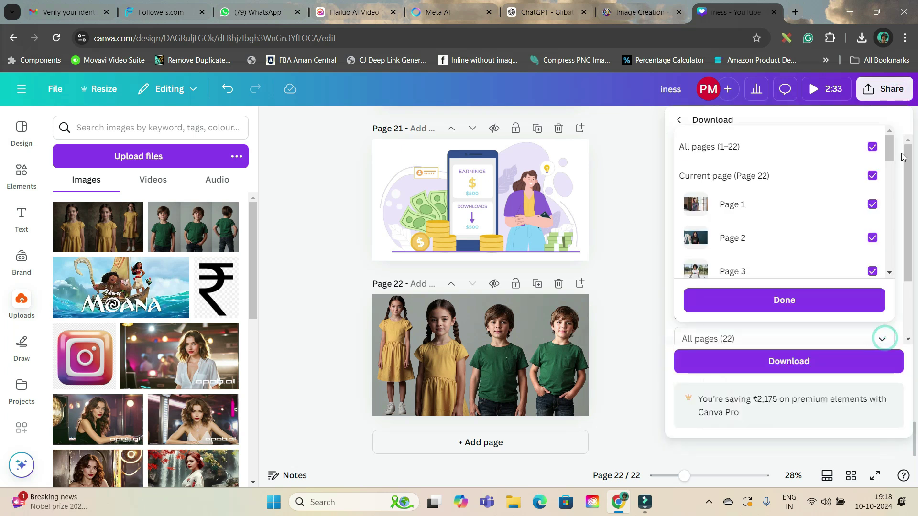
pyautogui.click(872, 147)
pyautogui.click(872, 176)
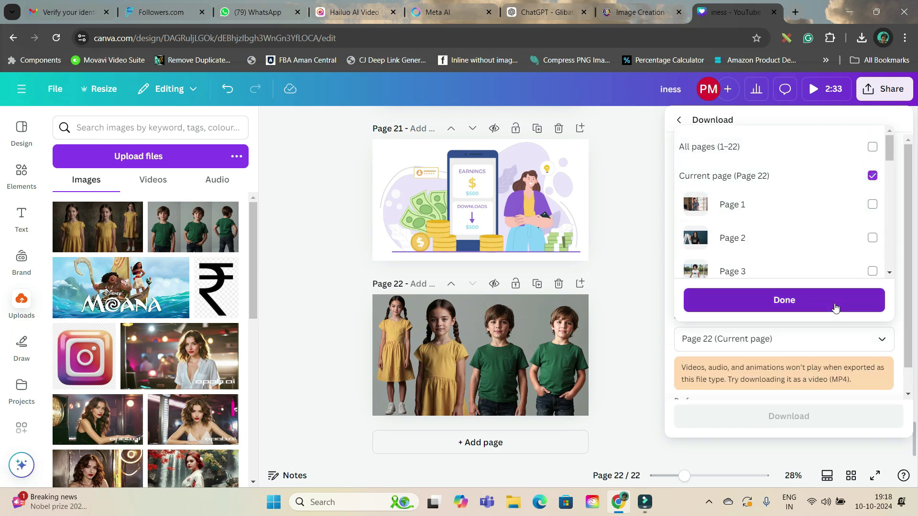
pyautogui.click(835, 302)
pyautogui.click(813, 419)
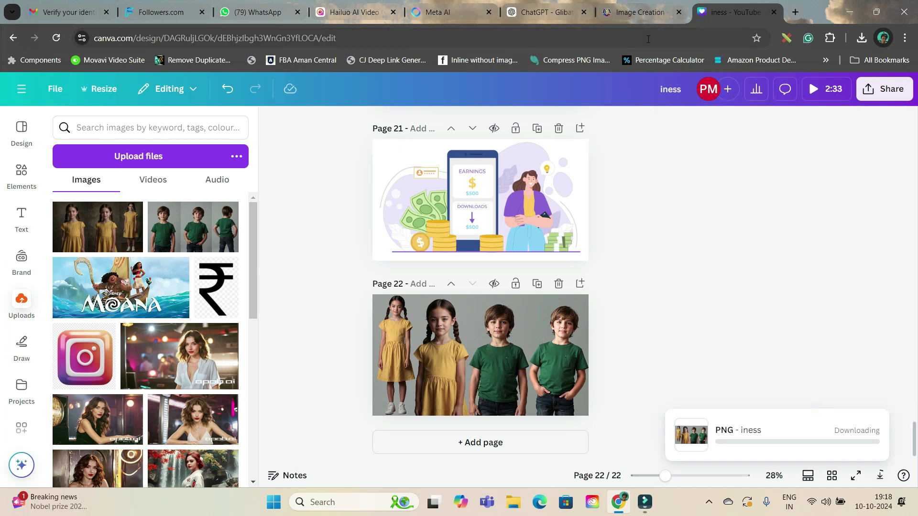
pyautogui.click(640, 13)
pyautogui.scroll(5, 373, 172)
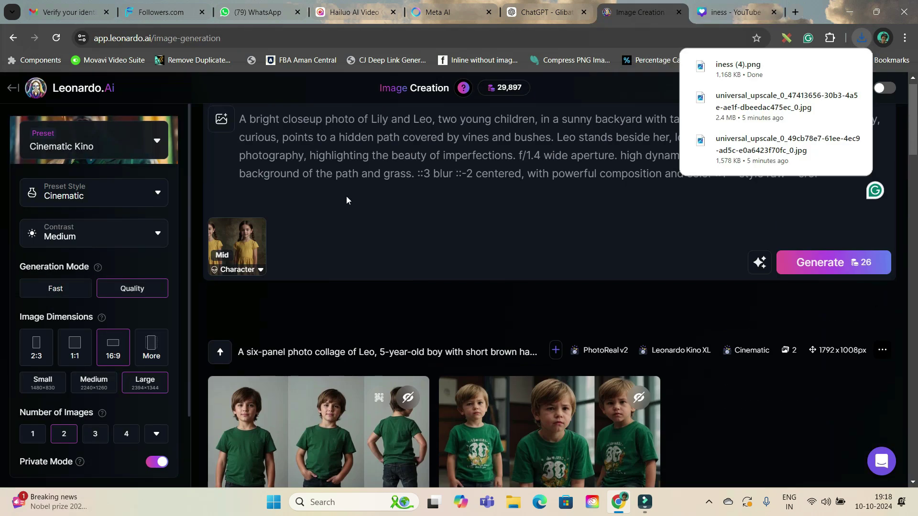
# Step: Replace the character reference with the uploaded iness (4) image and generate the backyard scene
pyautogui.click(257, 242)
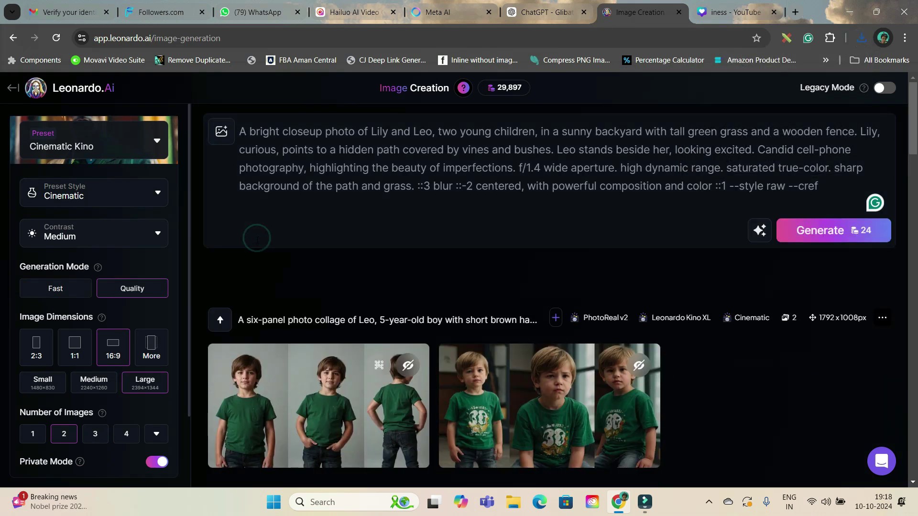
pyautogui.click(220, 134)
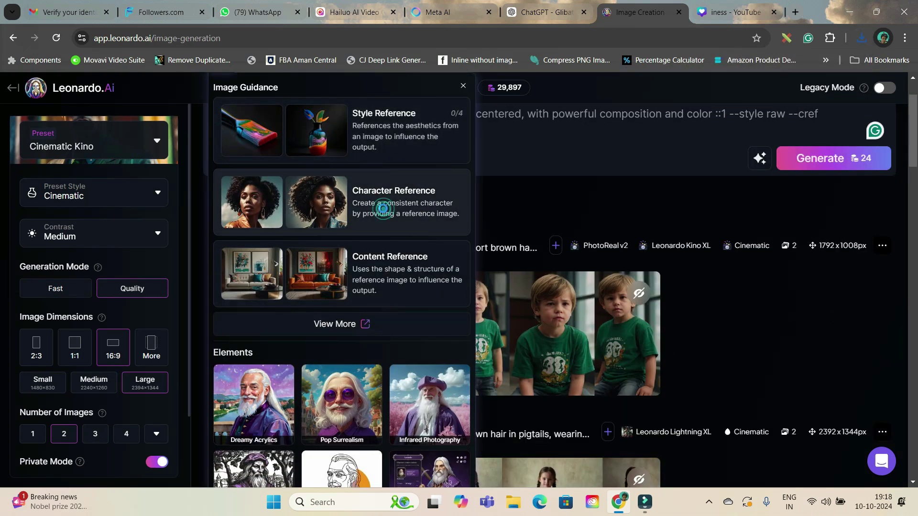
pyautogui.click(383, 208)
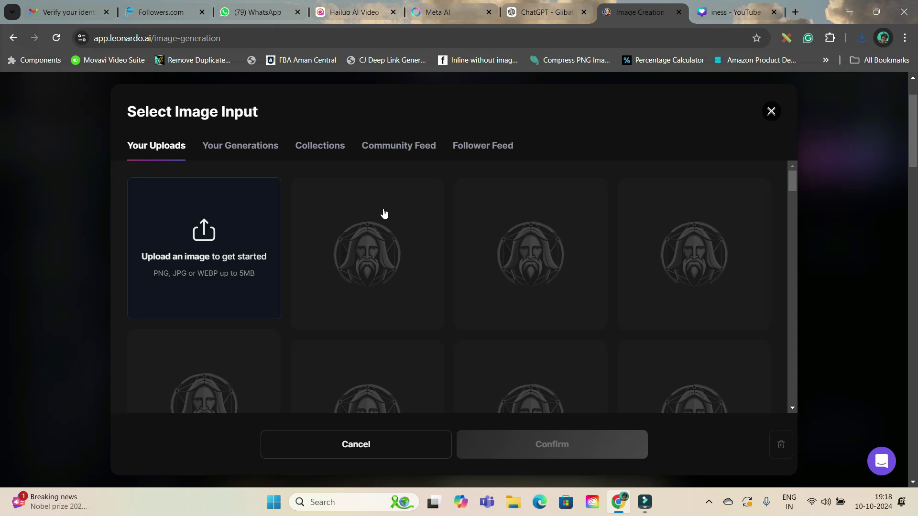
pyautogui.click(205, 237)
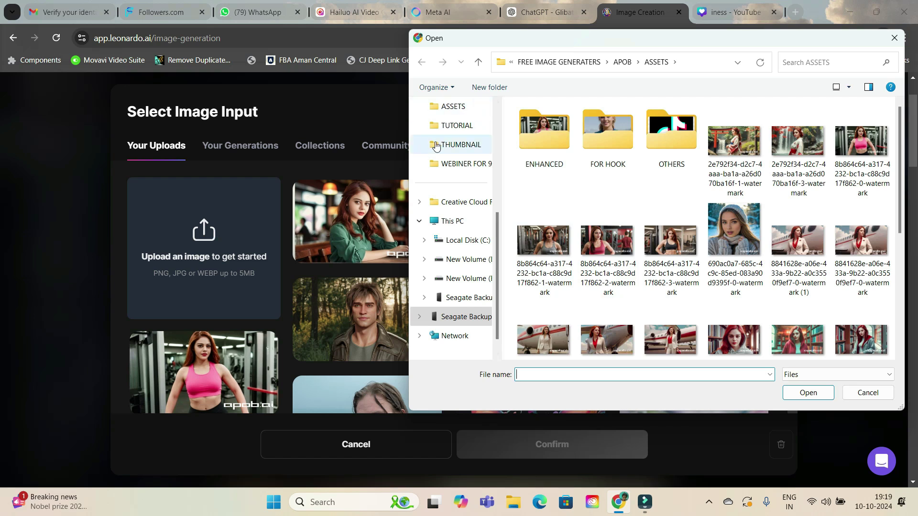
pyautogui.scroll(5, 436, 146)
pyautogui.click(459, 206)
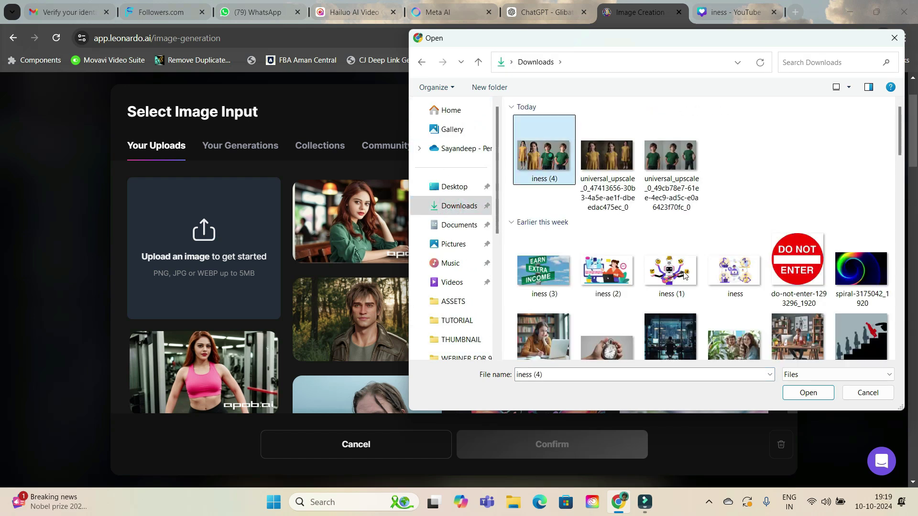
pyautogui.click(806, 394)
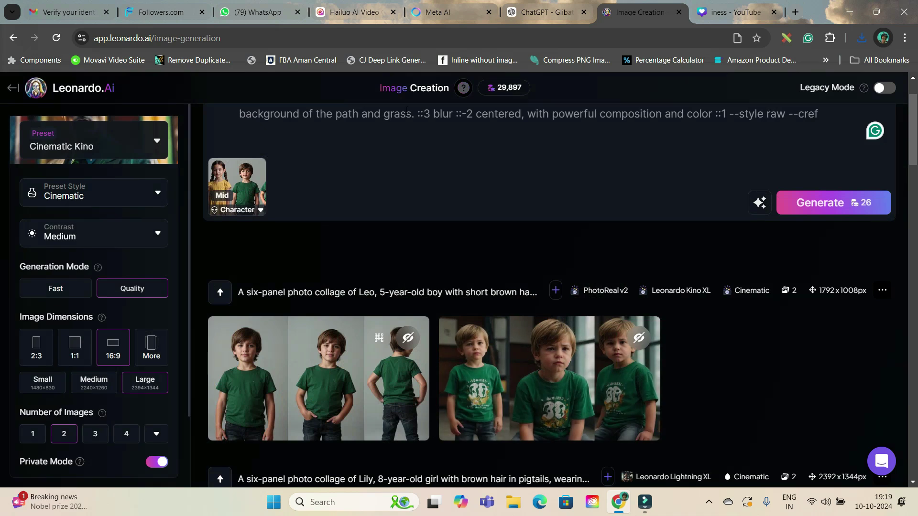
pyautogui.scroll(1, 730, 356)
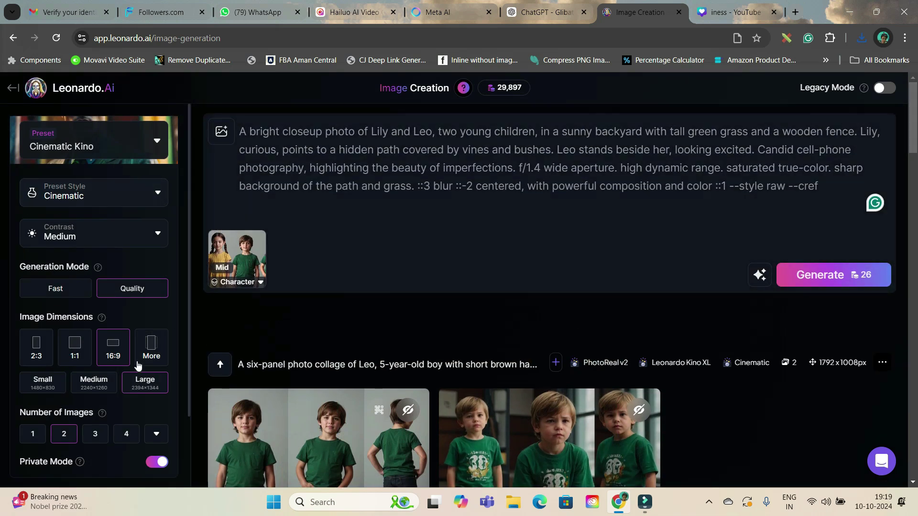
pyautogui.click(807, 282)
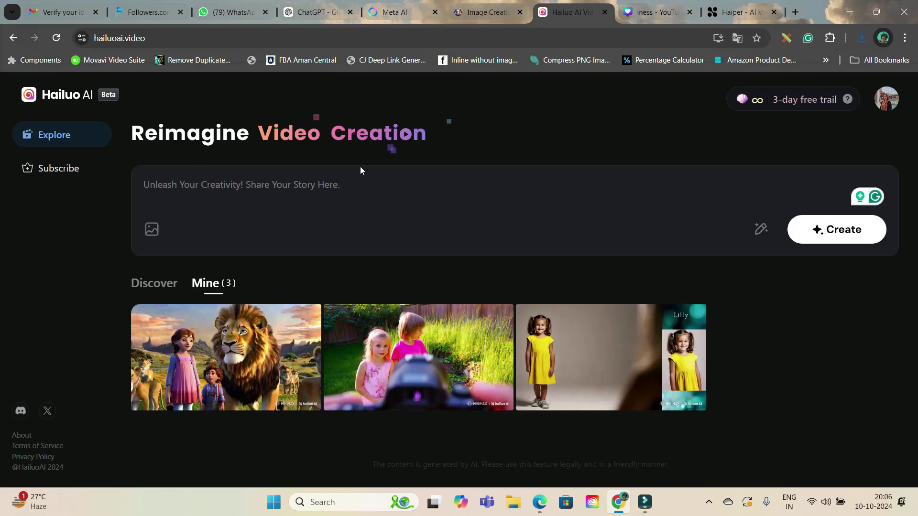
# Step: Attach the iness (5) backyard scene image to the Hailuo AI prompt
pyautogui.click(152, 230)
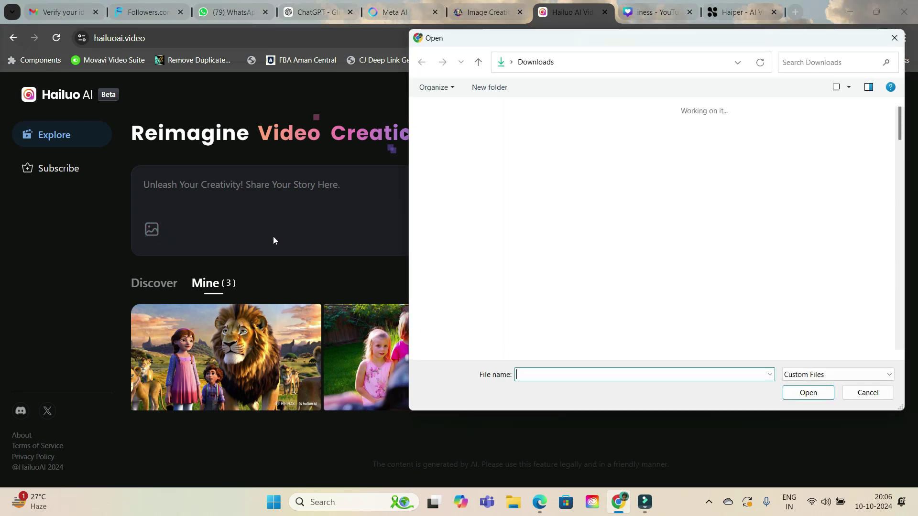
pyautogui.click(551, 259)
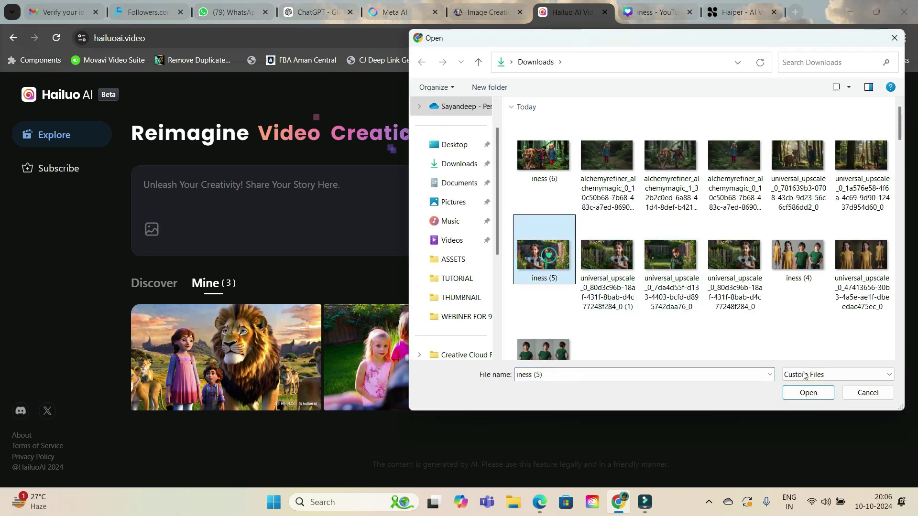
pyautogui.click(808, 393)
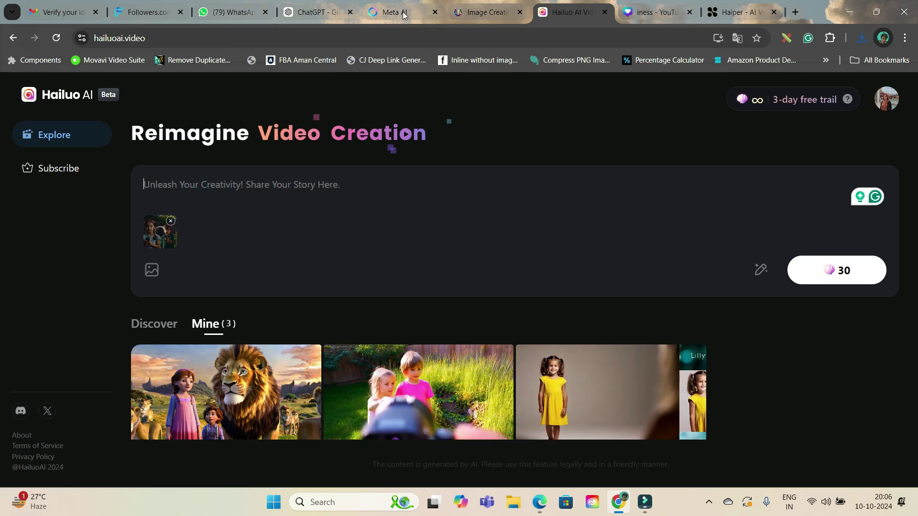
# Step: Paste the backyard scene prompt from ChatGPT and delete everything from '::3 blur' onward
pyautogui.click(320, 13)
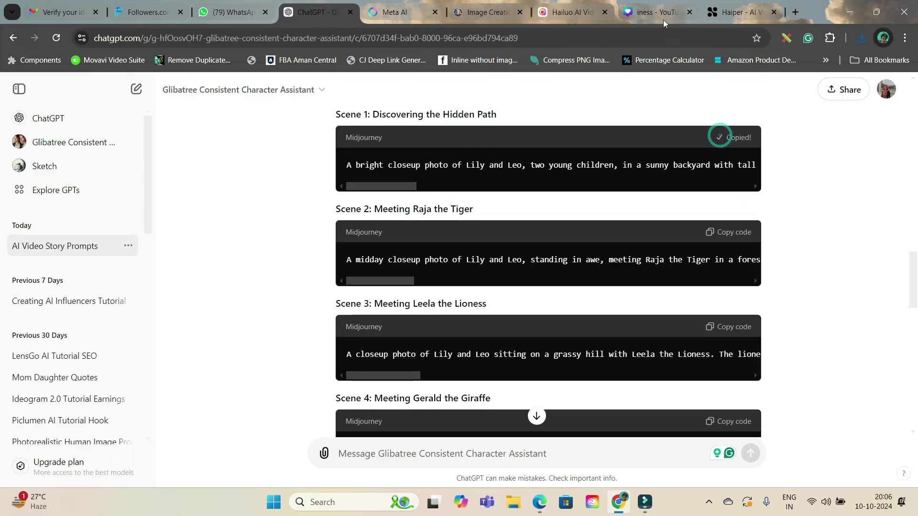
pyautogui.click(570, 13)
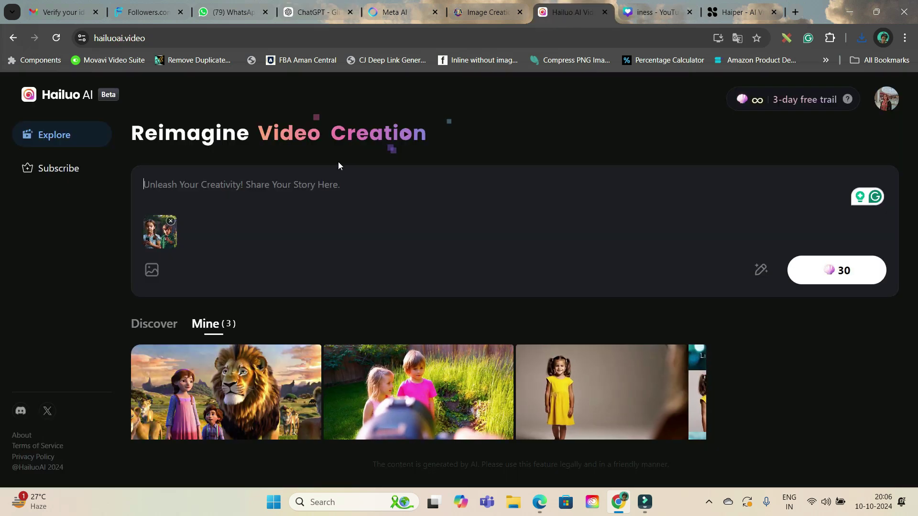
pyautogui.click(319, 185)
pyautogui.write("A bright closeup photo of Lily and Leo, two young children, in a sunny backyard with tall green grass and a wooden fence. Lily, curious, points to a hidden path covered by vines and bushes. Leo stands beside her, looking excited. Candid cell-phone photography, highlighting the beauty of imperfections. f/1.4 wide aperture. high dynamic range. saturated true-color. sharp background of the path and grass. ::3 blur ::-2 centered, with powerful composition and color ::1 --style raw --cref [Lily's image URL] [Leo's image URL]")
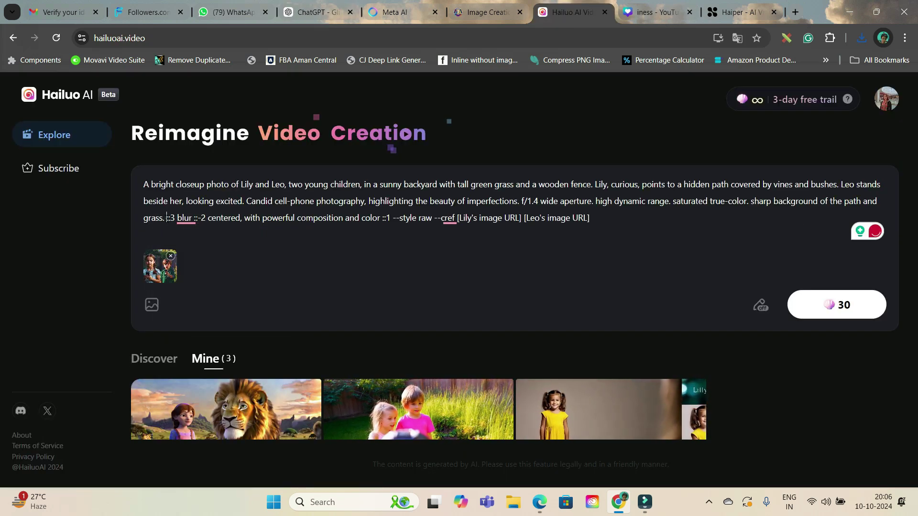
pyautogui.moveTo(167, 218); pyautogui.dragTo(607, 228)
pyautogui.press('BackSpace')
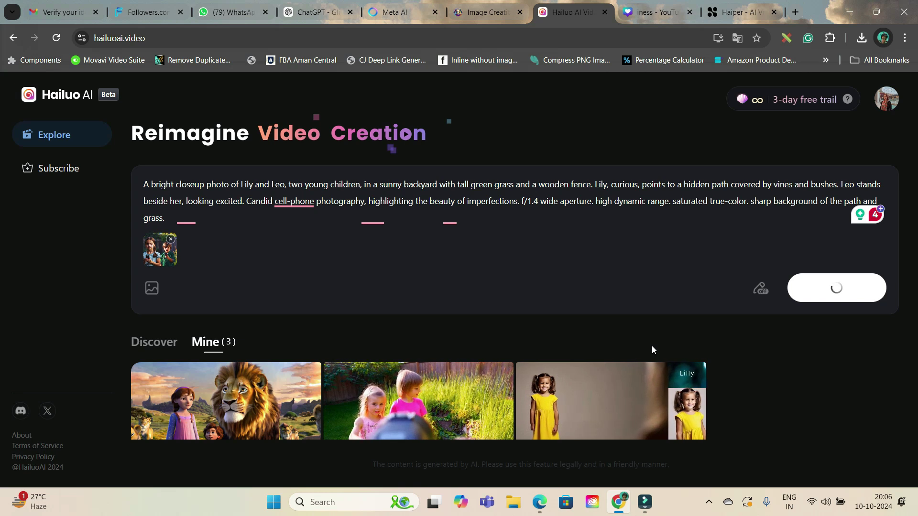
pyautogui.moveTo(739, 13)
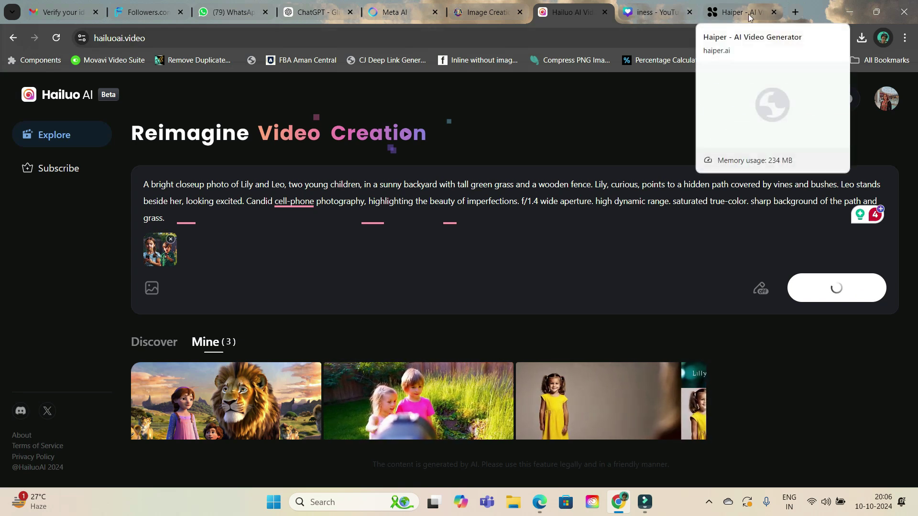
# Step: In Haiper, confirm Image to Video mode with the tiger forest image and Lily, Leo and Raja prompt
pyautogui.click(748, 14)
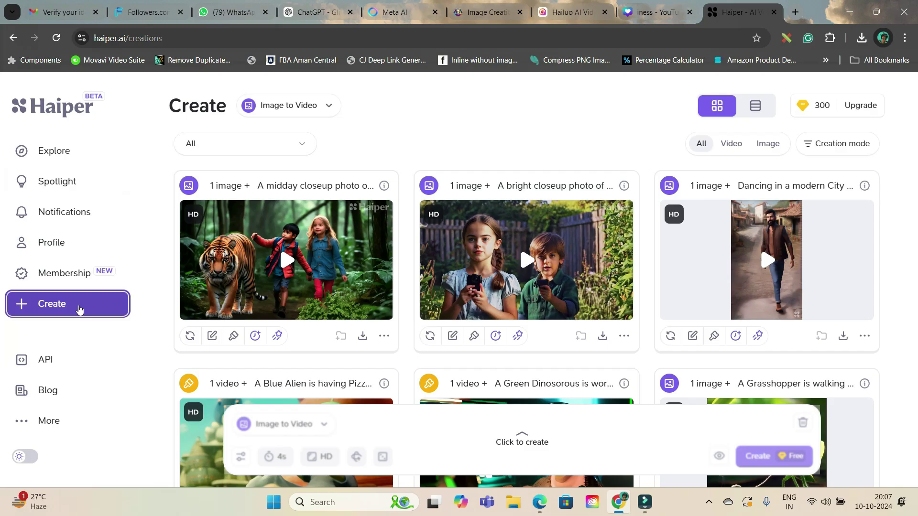
pyautogui.click(79, 308)
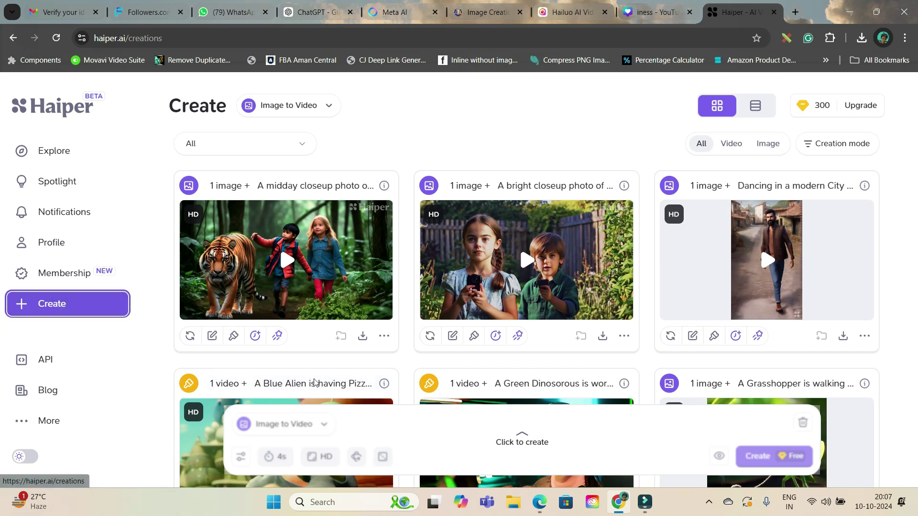
pyautogui.click(303, 430)
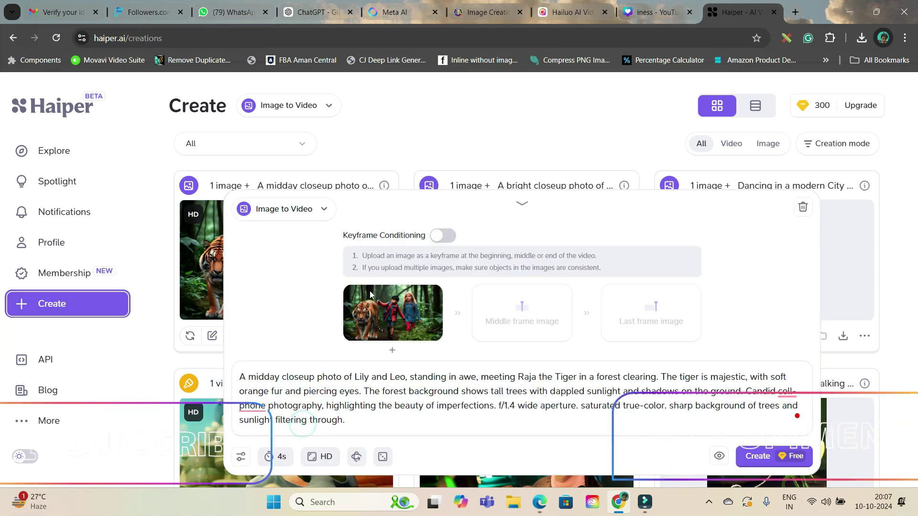
pyautogui.click(318, 210)
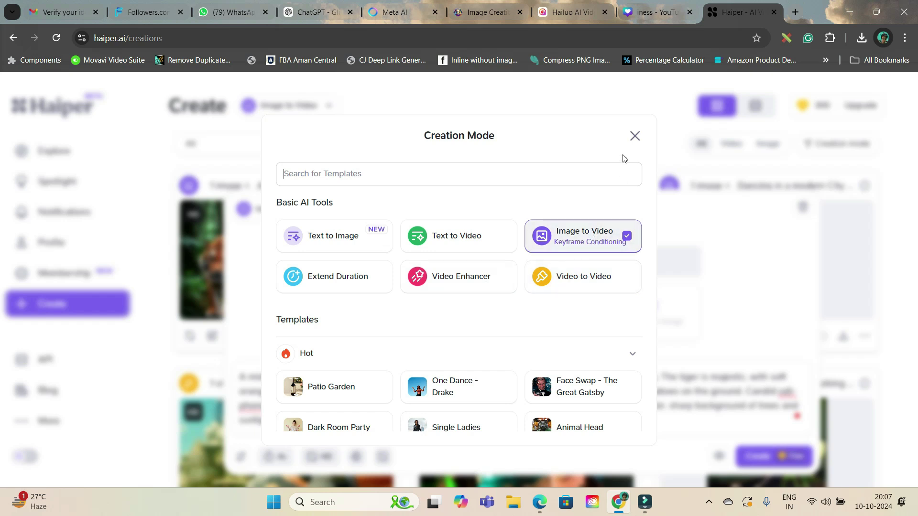
pyautogui.click(635, 136)
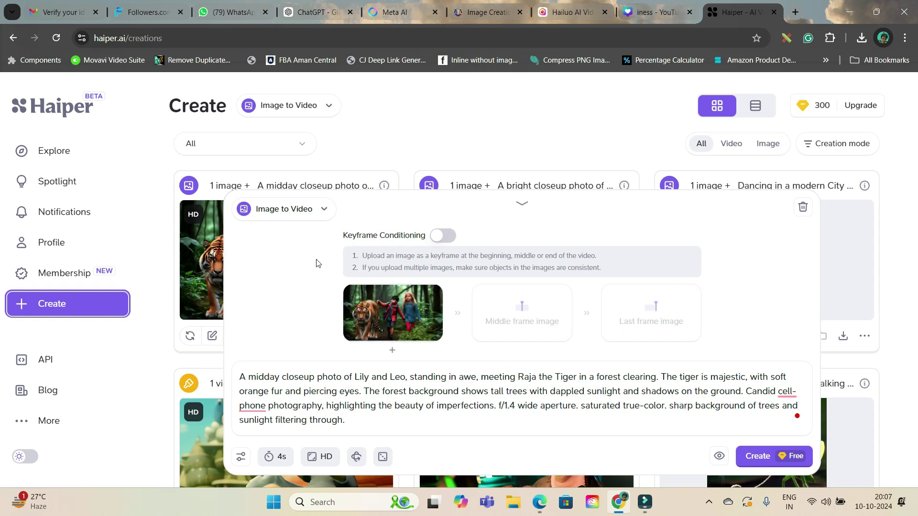
pyautogui.moveTo(241, 379); pyautogui.dragTo(383, 421)
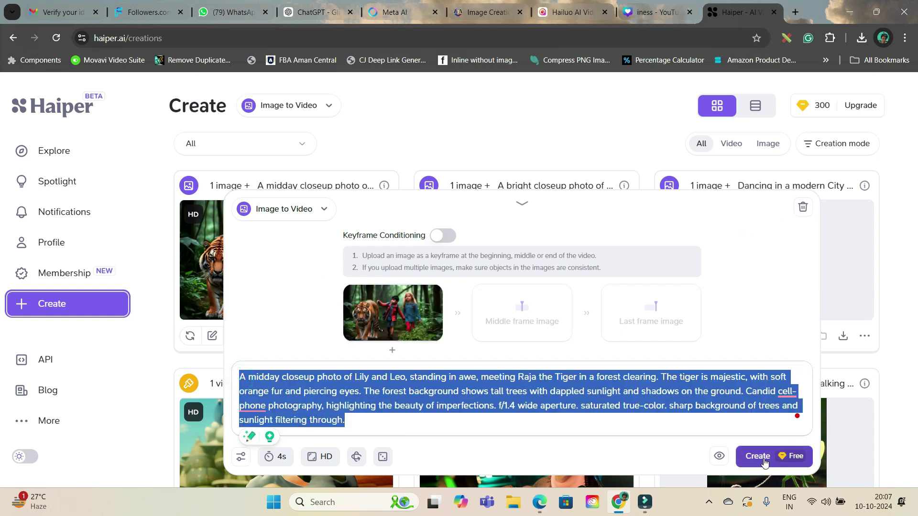
pyautogui.click(281, 465)
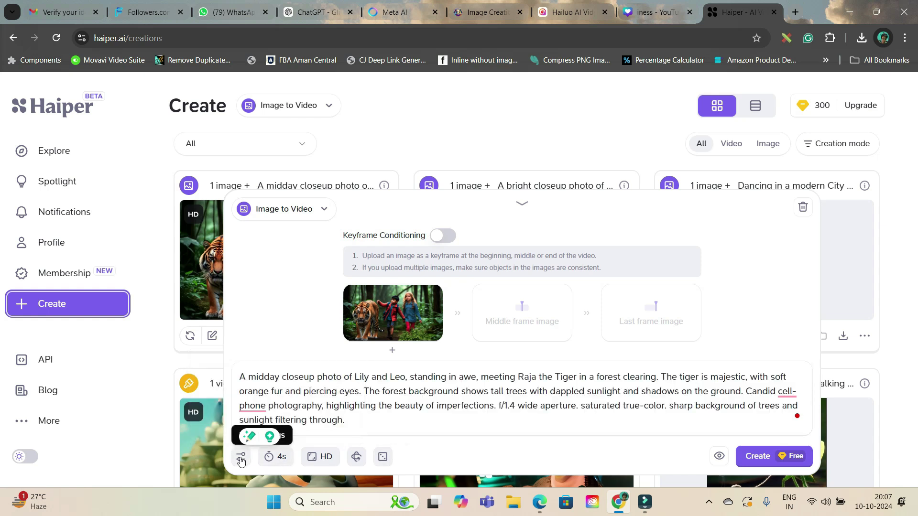
# Step: Submit the 4-second HD tiger clearing video with a Zoom out camera movement
pyautogui.click(241, 457)
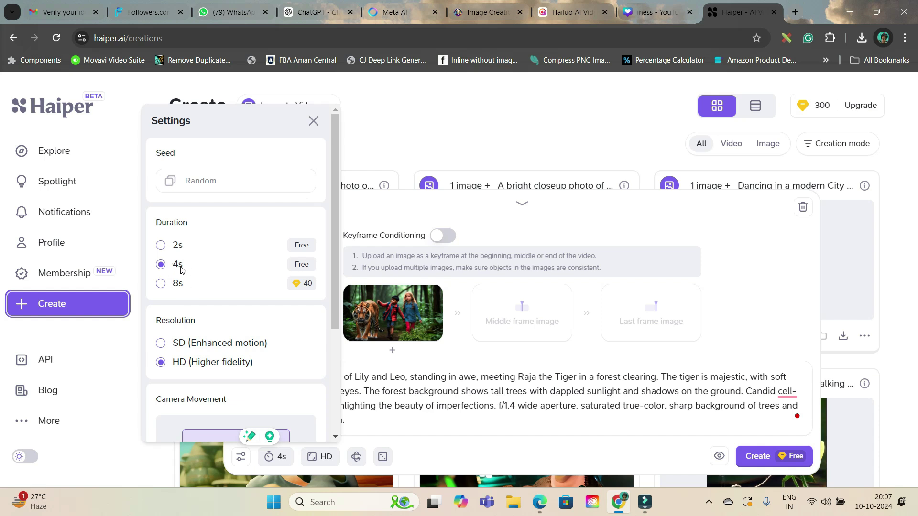
pyautogui.scroll(-2, 207, 284)
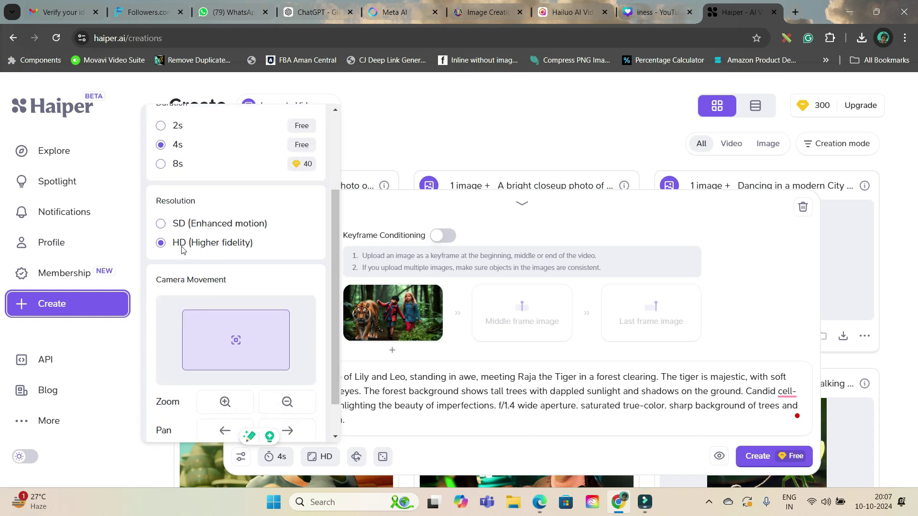
pyautogui.scroll(2, 239, 254)
pyautogui.scroll(1, 225, 240)
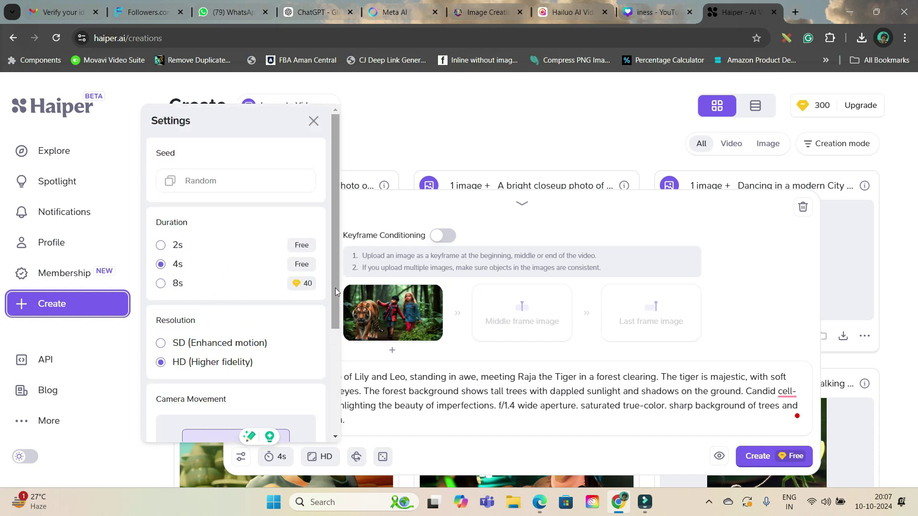
pyautogui.scroll(-2, 247, 283)
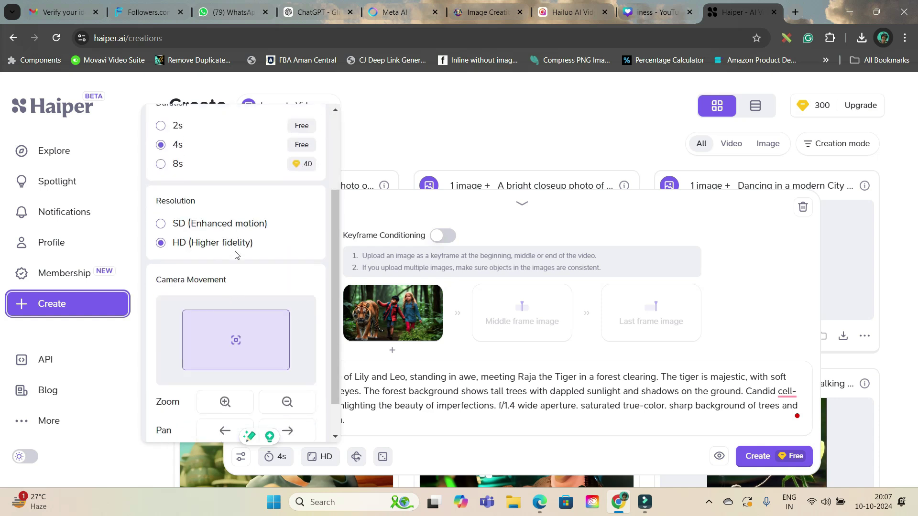
pyautogui.scroll(-1, 236, 338)
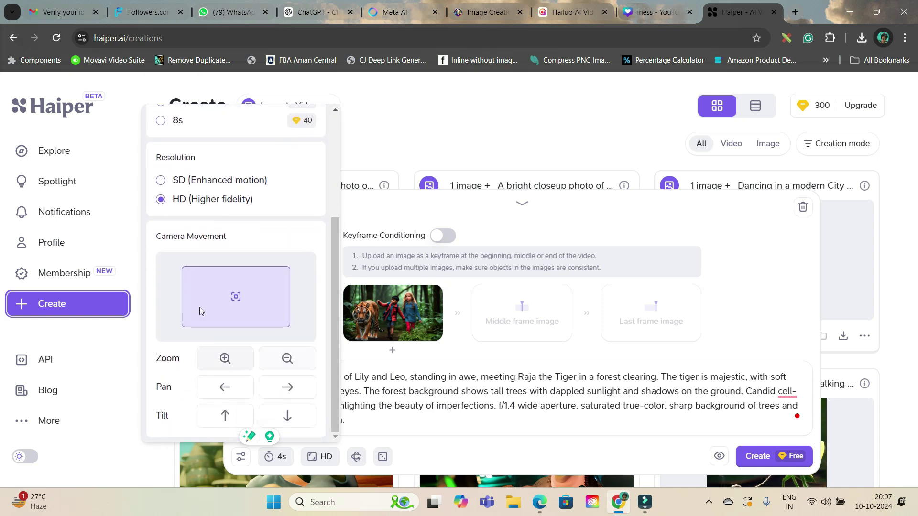
pyautogui.click(286, 362)
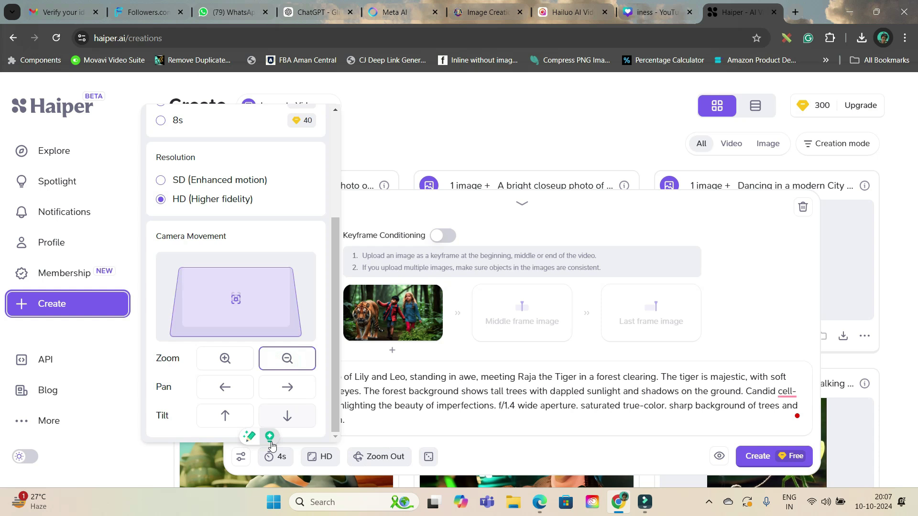
pyautogui.click(241, 456)
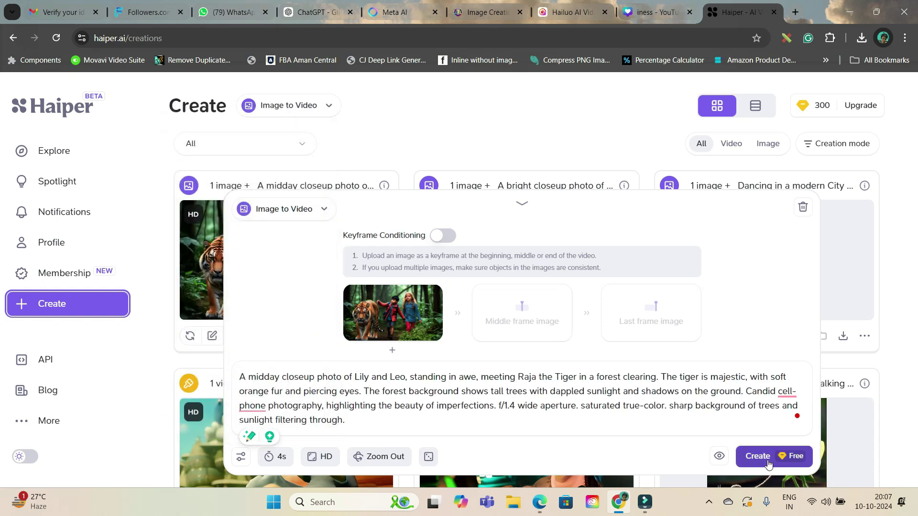
pyautogui.click(841, 274)
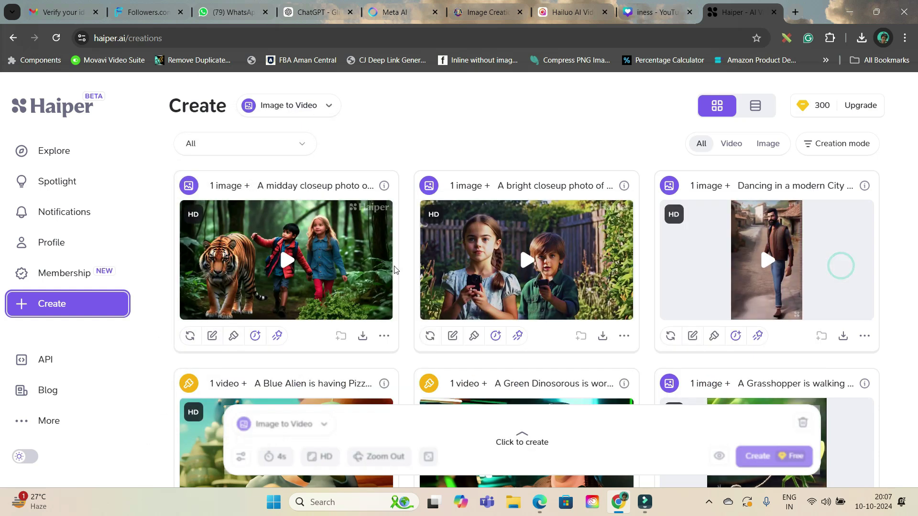